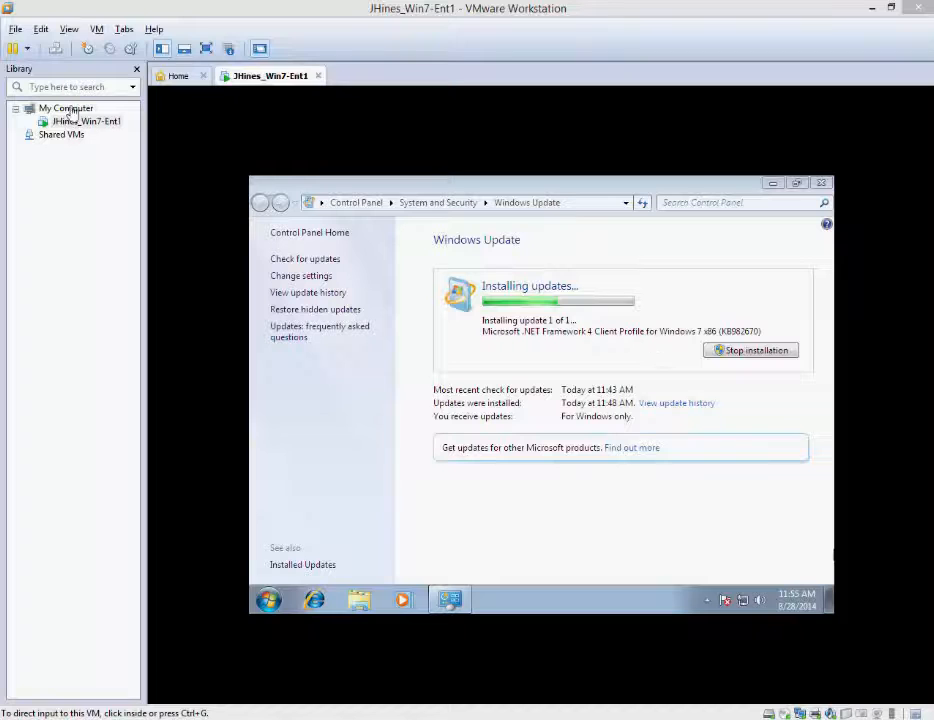
- Start creating a new virtual machine with the Typical configuration and the option "I will install the operating system later"
{"action": "left_click", "coordinate": [172, 78]}
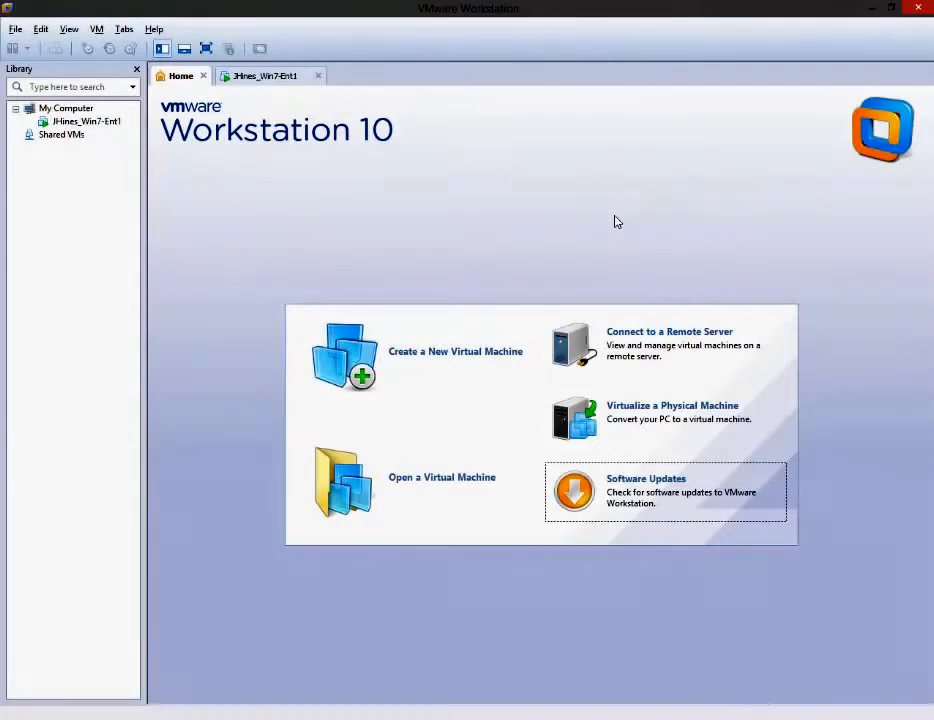
{"action": "left_click", "coordinate": [433, 355]}
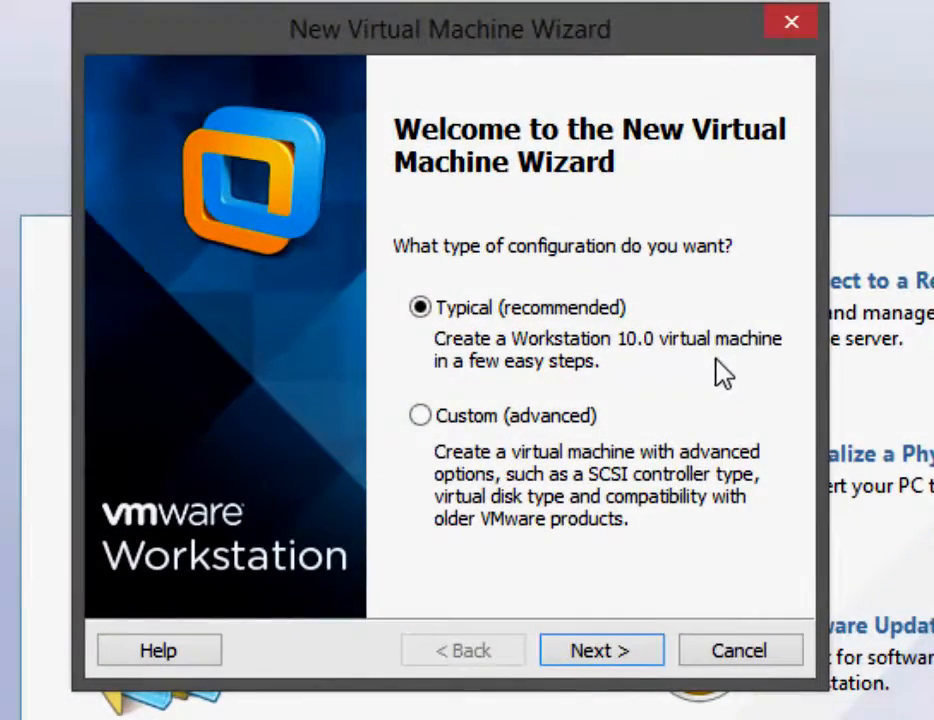
{"action": "left_click", "coordinate": [628, 652]}
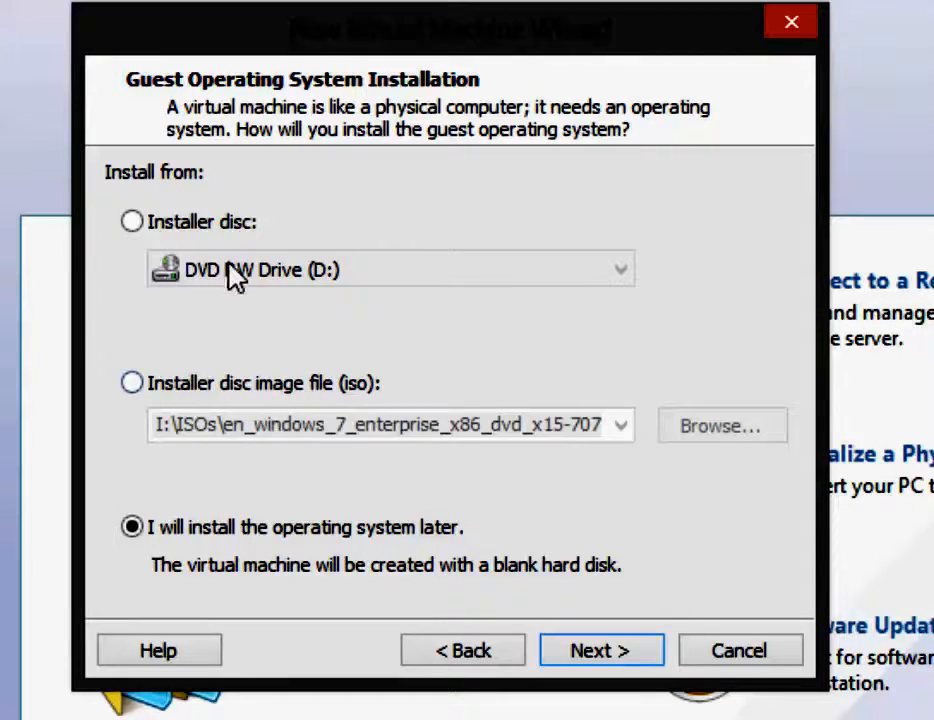
{"action": "left_click", "coordinate": [587, 652]}
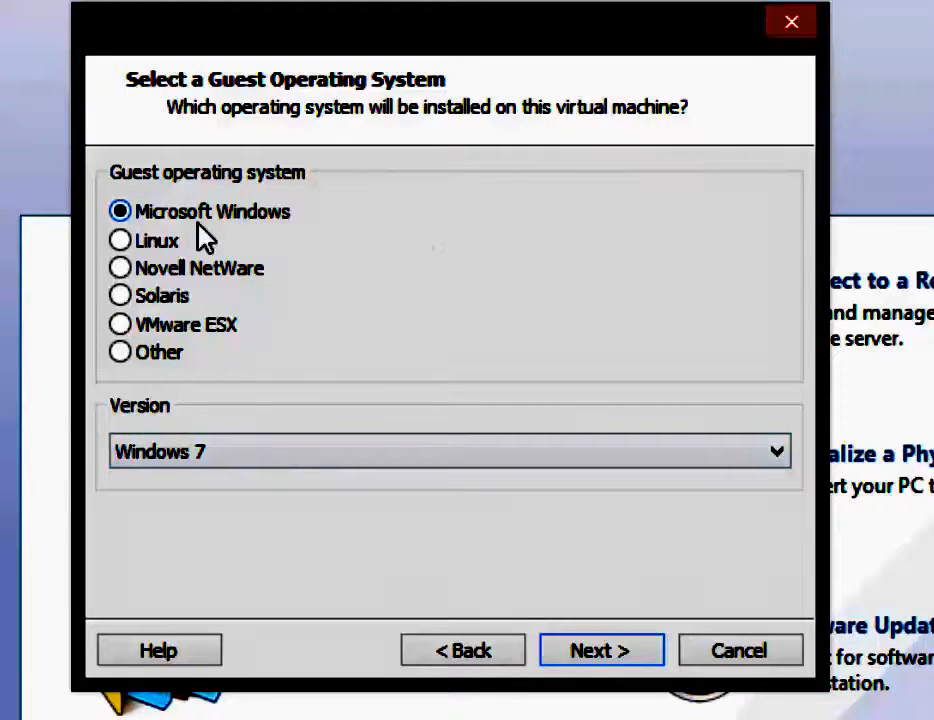
- Set the guest operating system to Microsoft Windows, version Windows Server 2008 R2 x64
{"action": "left_click", "coordinate": [778, 461]}
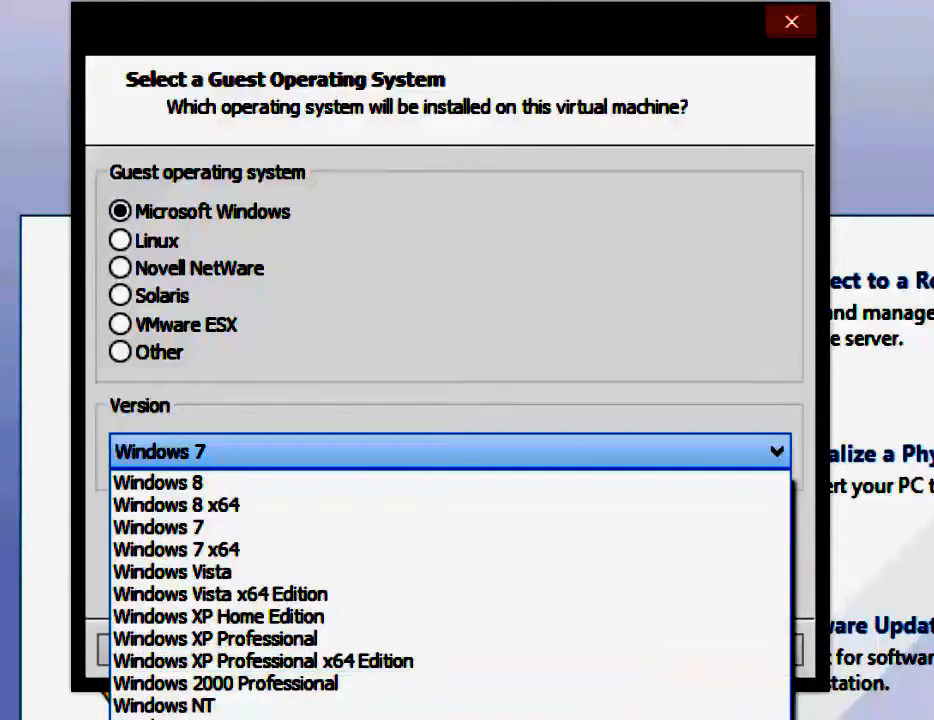
{"action": "left_click", "coordinate": [288, 718]}
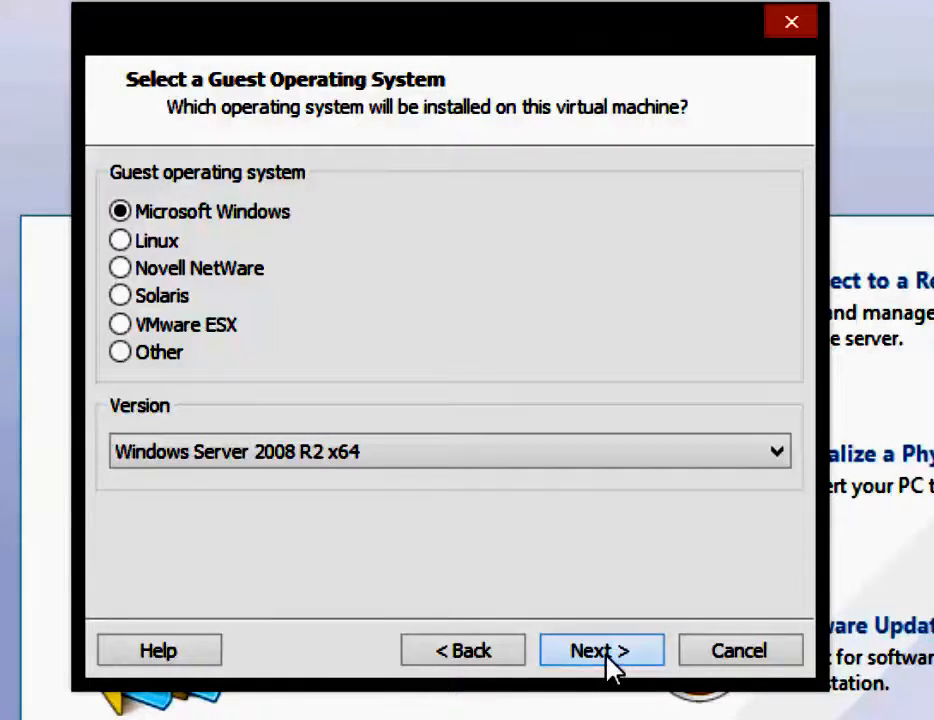
{"action": "left_click", "coordinate": [603, 663]}
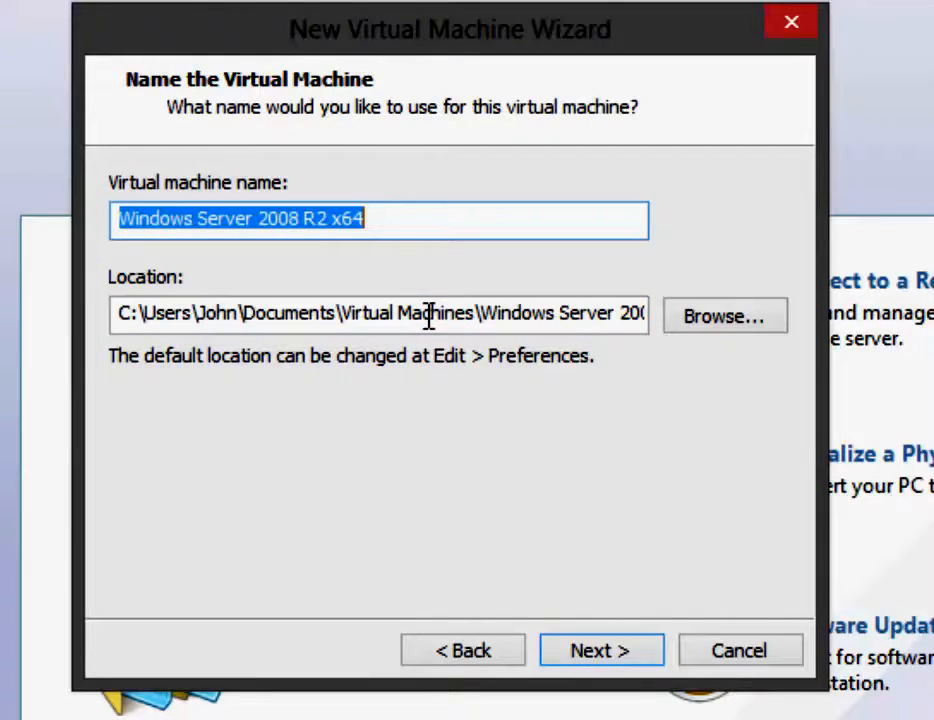
- Name the virtual machine with the owner's initial and surname followed by _Win2008R2-1
{"action": "type", "text": "JHines"}
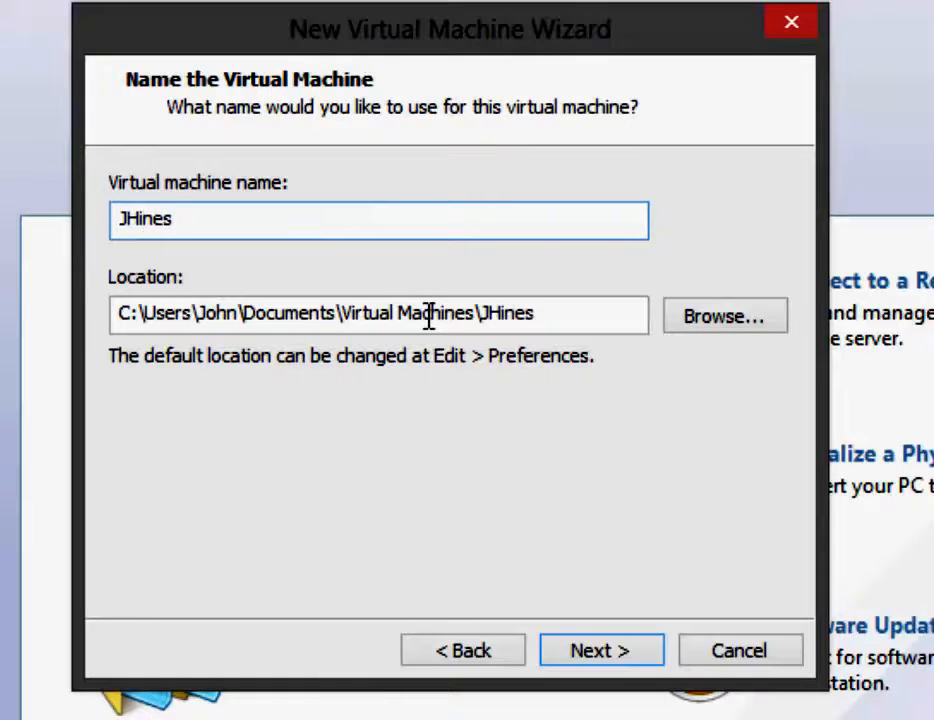
{"action": "type", "text": "_"}
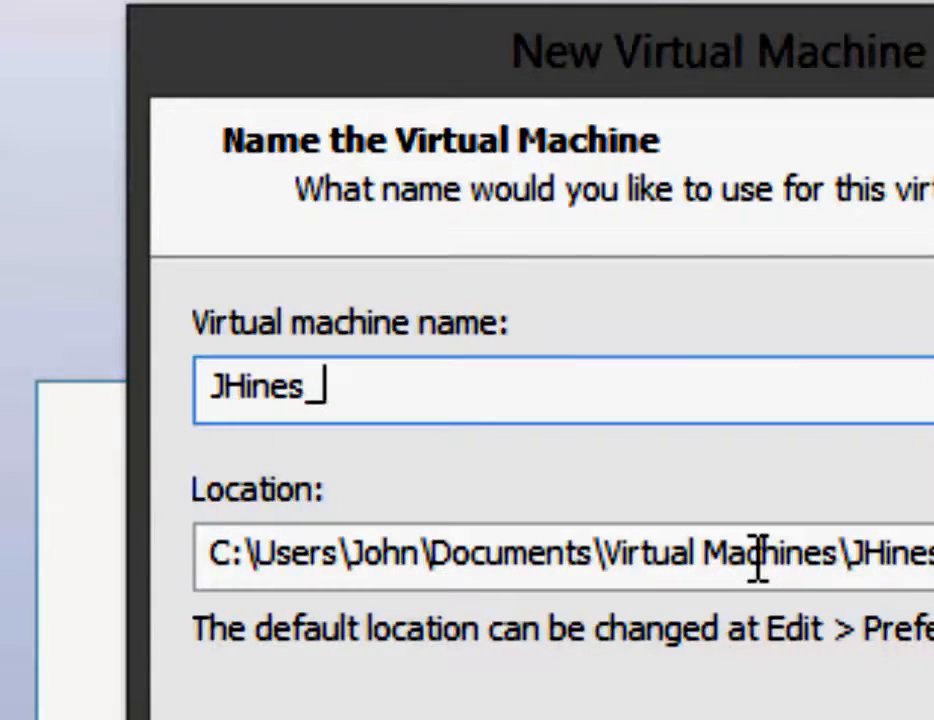
{"action": "type", "text": "Win"}
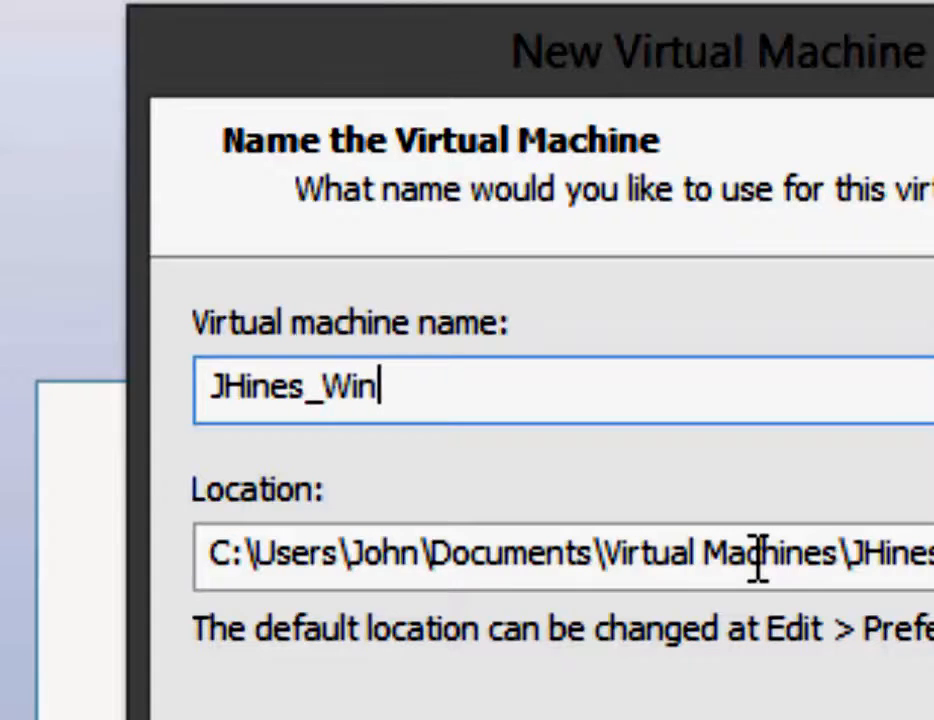
{"action": "type", "text": "20"}
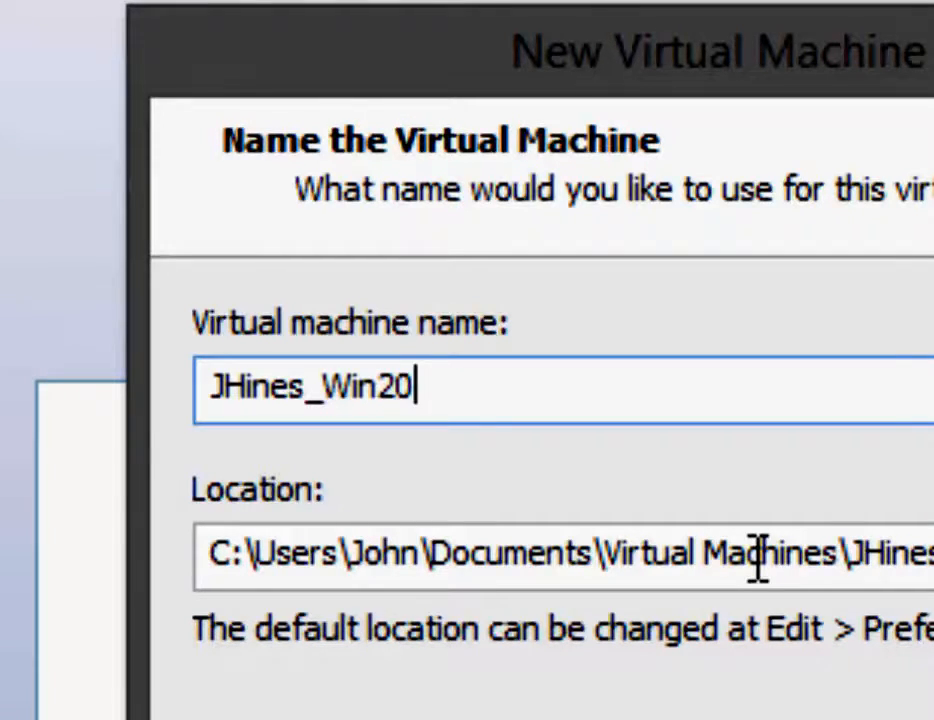
{"action": "type", "text": "08R2"}
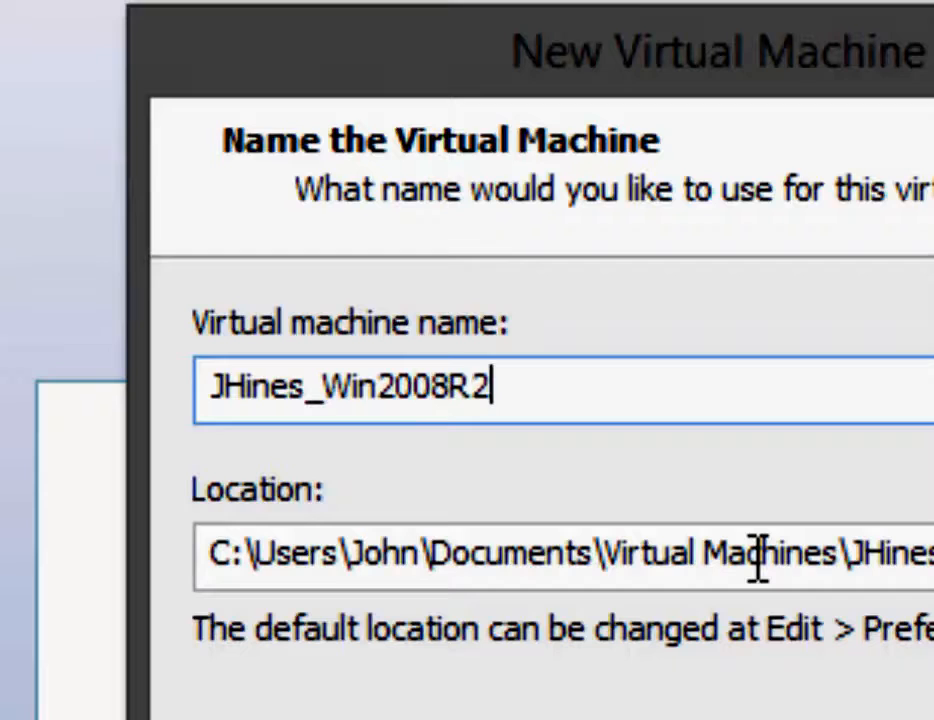
{"action": "type", "text": "-1"}
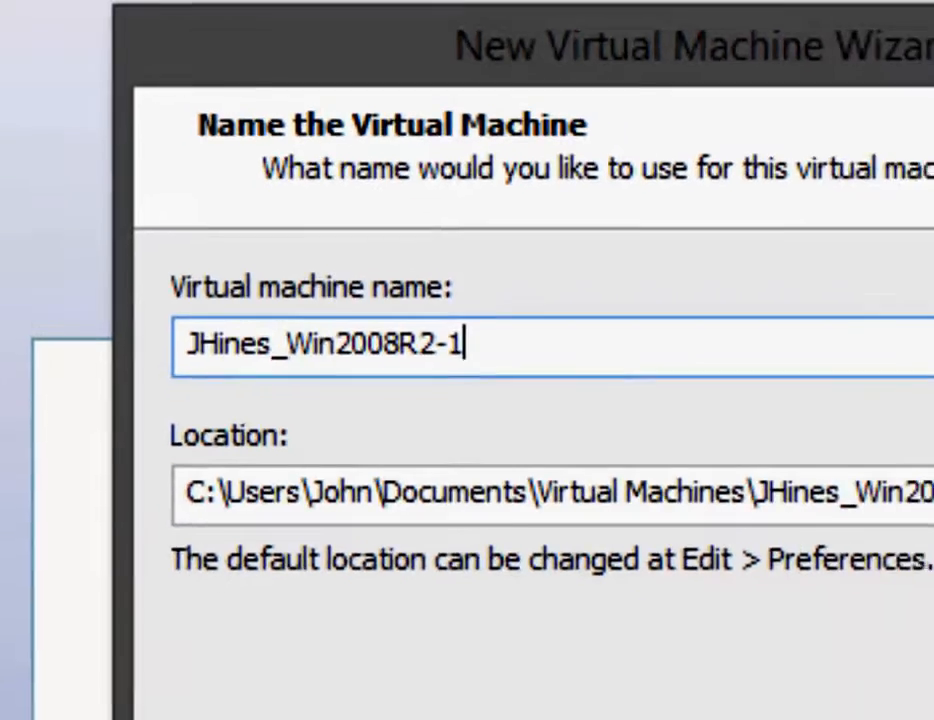
{"action": "left_click", "coordinate": [610, 684]}
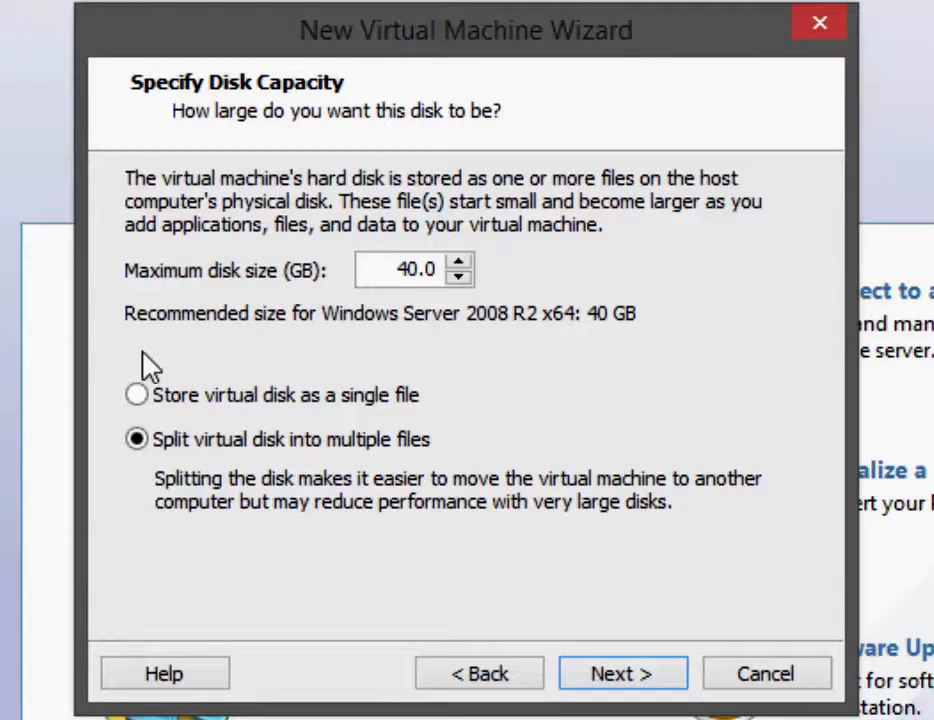
- Set the maximum disk size to 100 GB and store the virtual disk as a single file
{"action": "left_click_drag", "start_coordinate": [408, 267], "coordinate": [390, 270]}
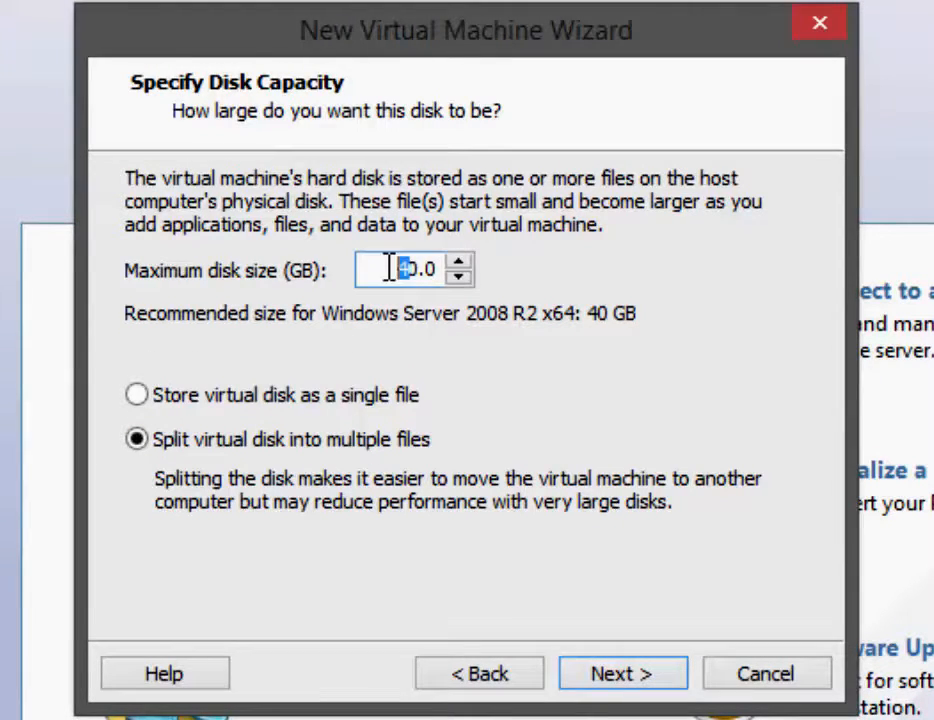
{"action": "type", "text": "10"}
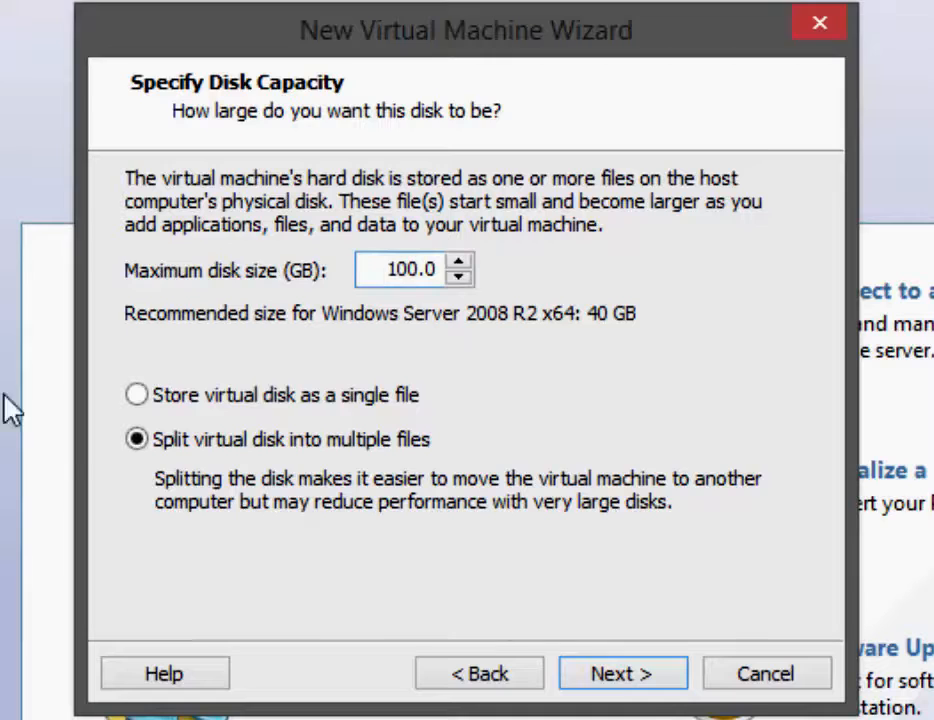
{"action": "left_click", "coordinate": [137, 396]}
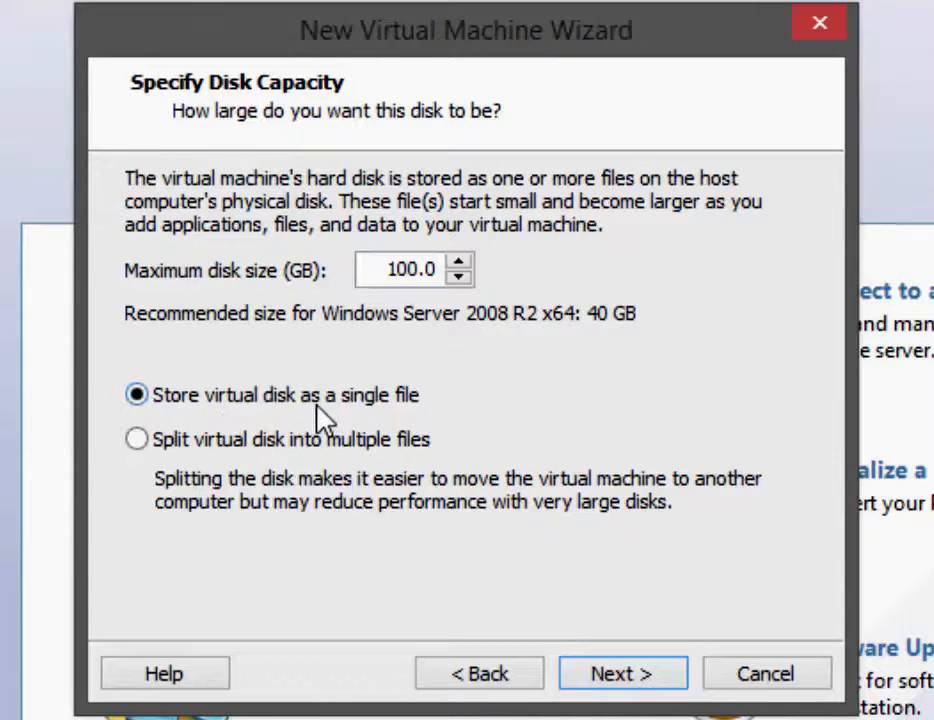
{"action": "left_click", "coordinate": [638, 680]}
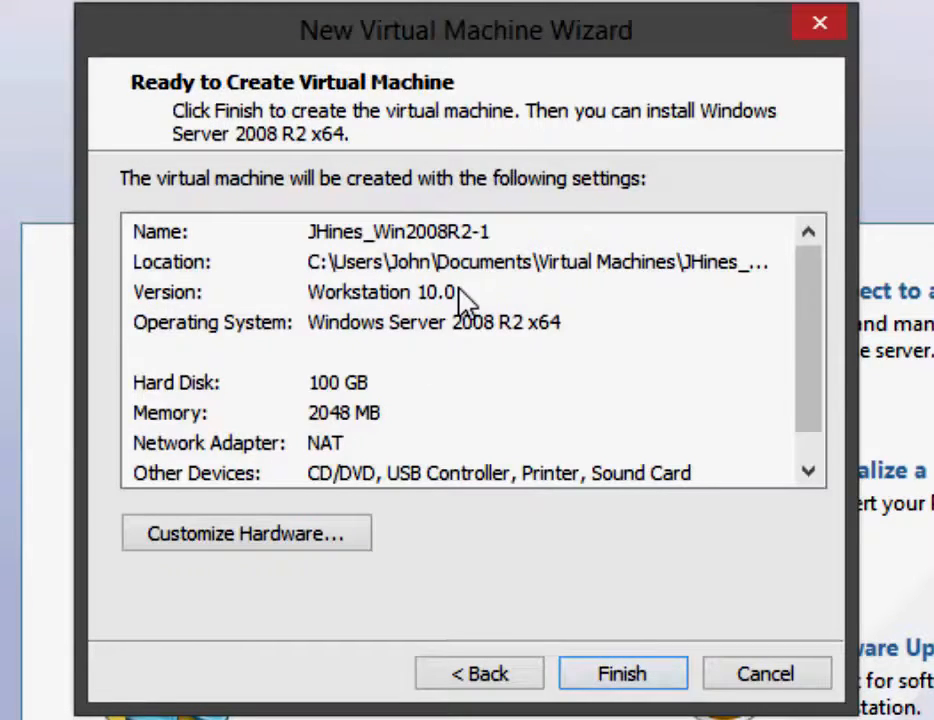
- Customize the new machine's hardware by setting its memory to 1024 MB
{"action": "left_click_drag", "start_coordinate": [808, 304], "coordinate": [798, 257]}
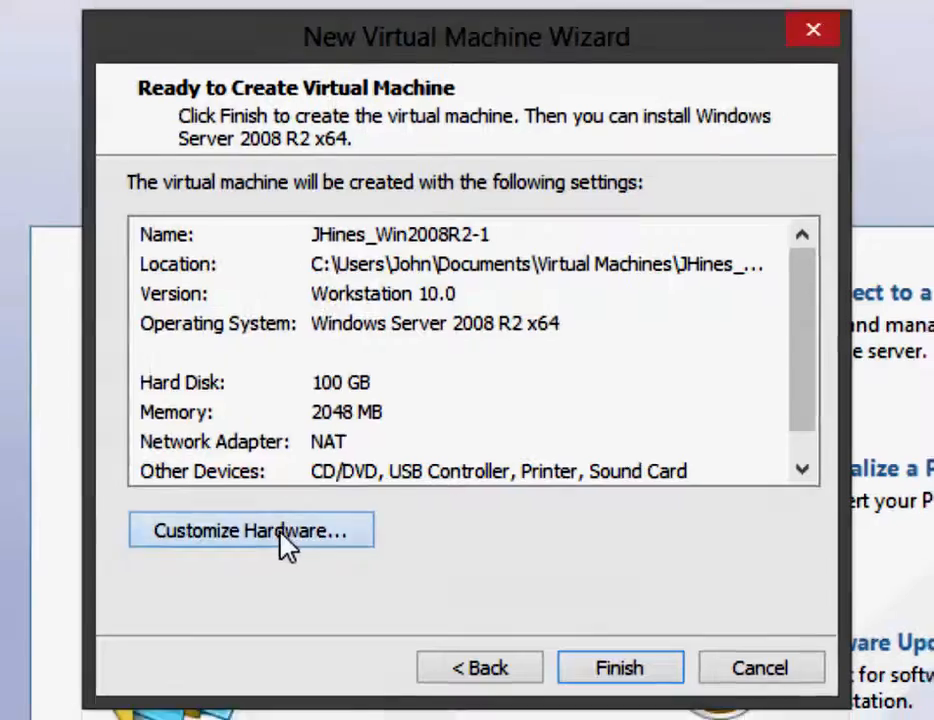
{"action": "left_click", "coordinate": [278, 535]}
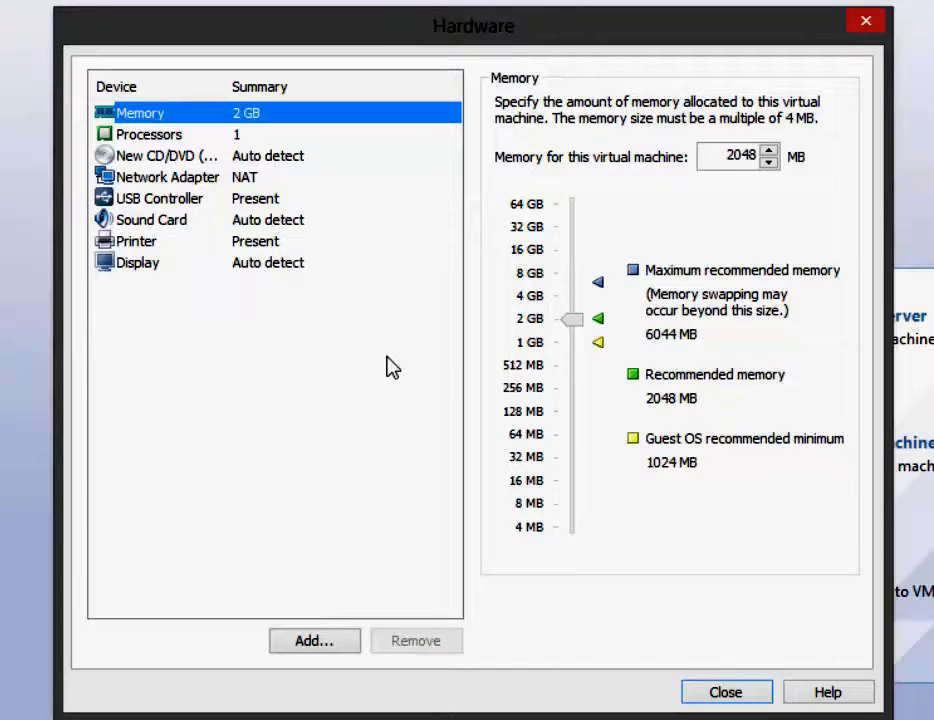
{"action": "left_click", "coordinate": [760, 155]}
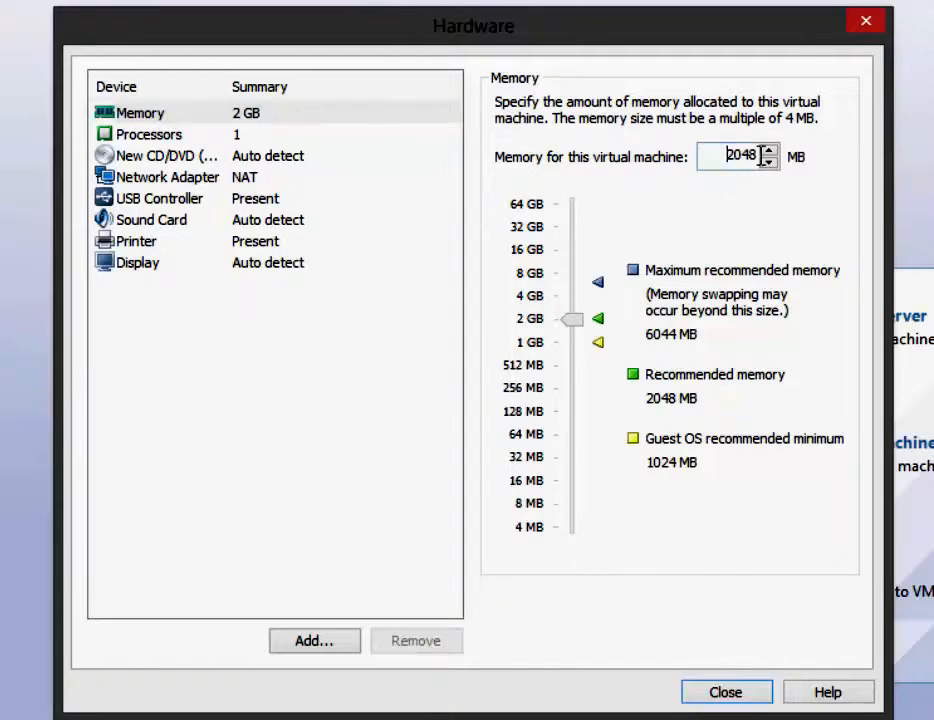
{"action": "double_click", "coordinate": [760, 155]}
{"action": "type", "text": "1024"}
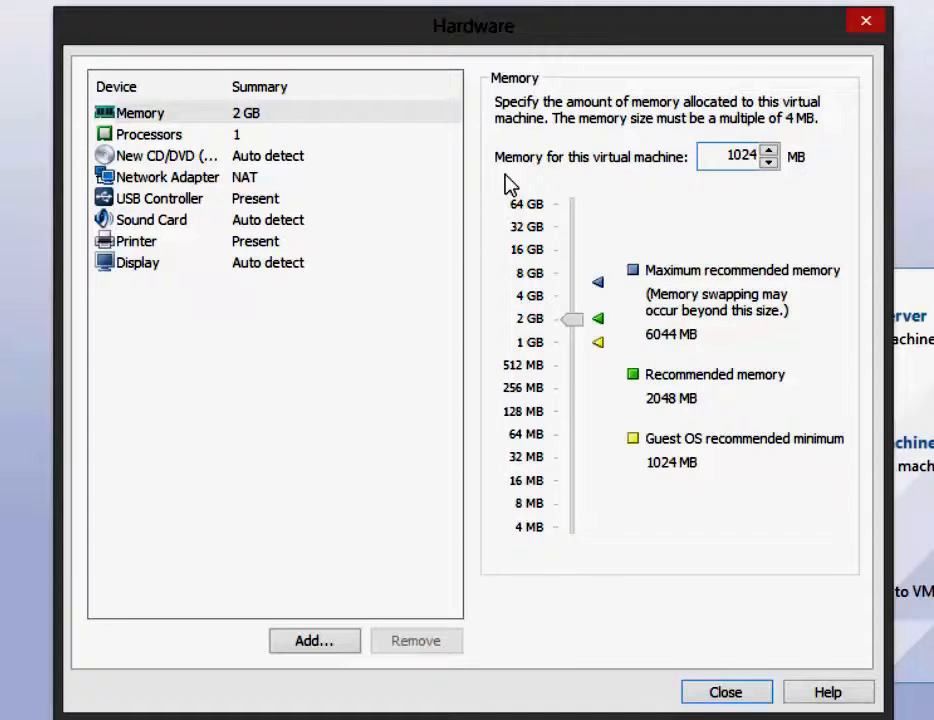
- Set the network adapter to Bridged with the physical network connection state replicated, and finish creating the virtual machine
{"action": "left_click", "coordinate": [181, 176]}
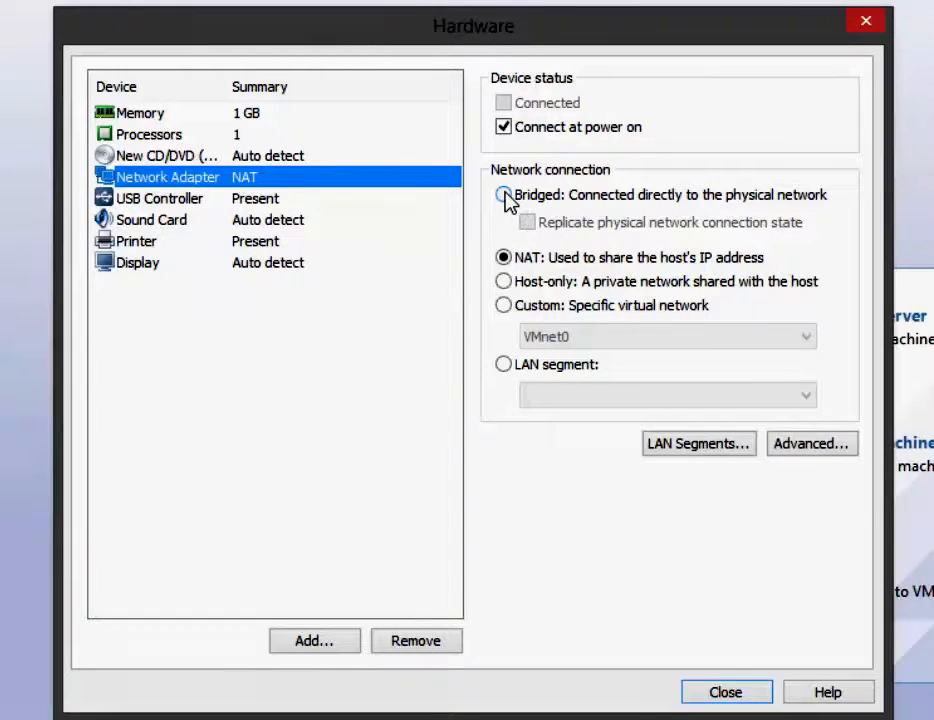
{"action": "left_click", "coordinate": [504, 196]}
{"action": "left_click", "coordinate": [527, 222]}
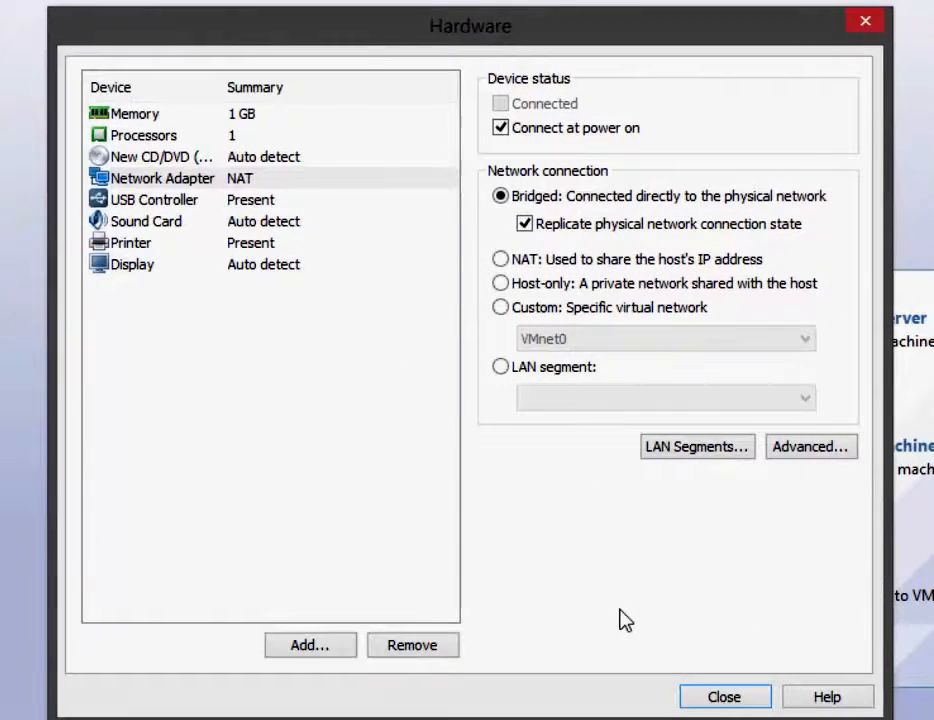
{"action": "left_click", "coordinate": [740, 705]}
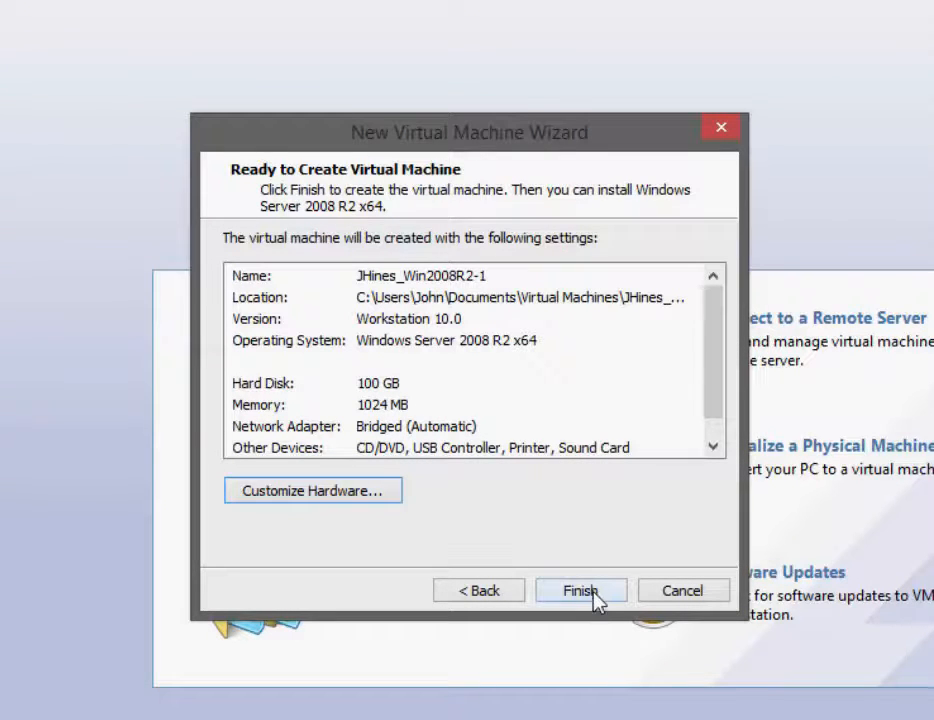
{"action": "left_click", "coordinate": [590, 594]}
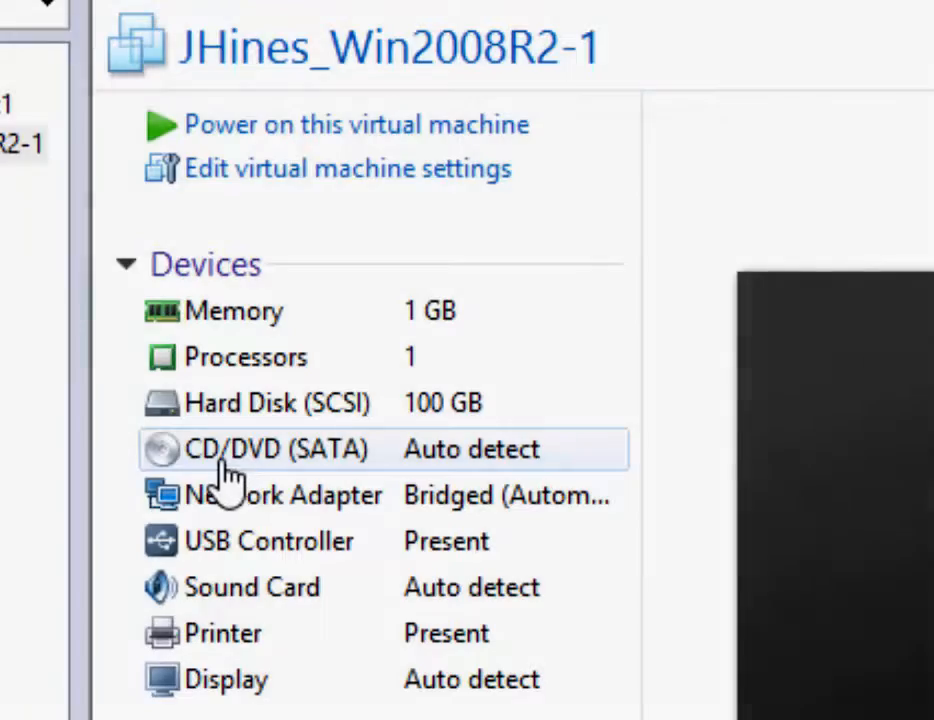
- Switch the new machine's CD/DVD (SATA) drive to use an ISO image file and browse for the image
{"action": "double_click", "coordinate": [470, 458]}
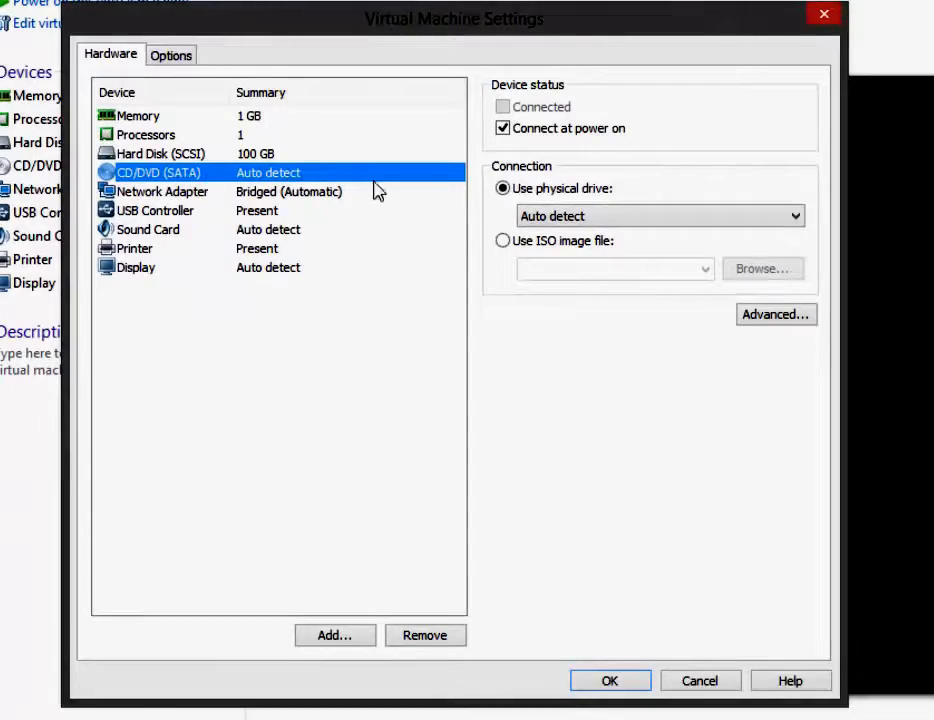
{"action": "left_click", "coordinate": [502, 240]}
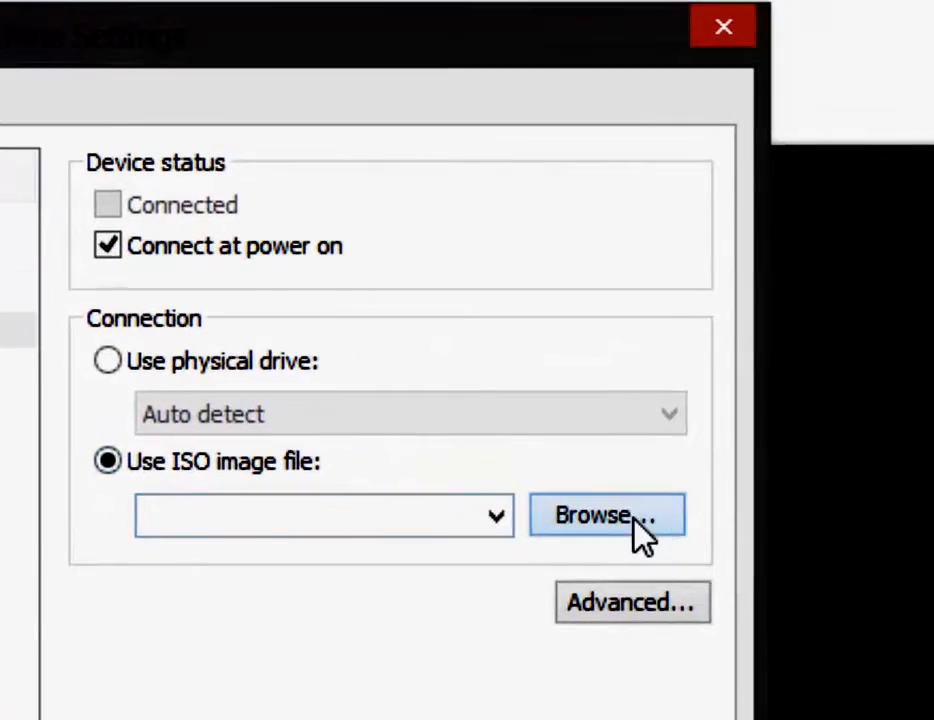
{"action": "left_click", "coordinate": [633, 520]}
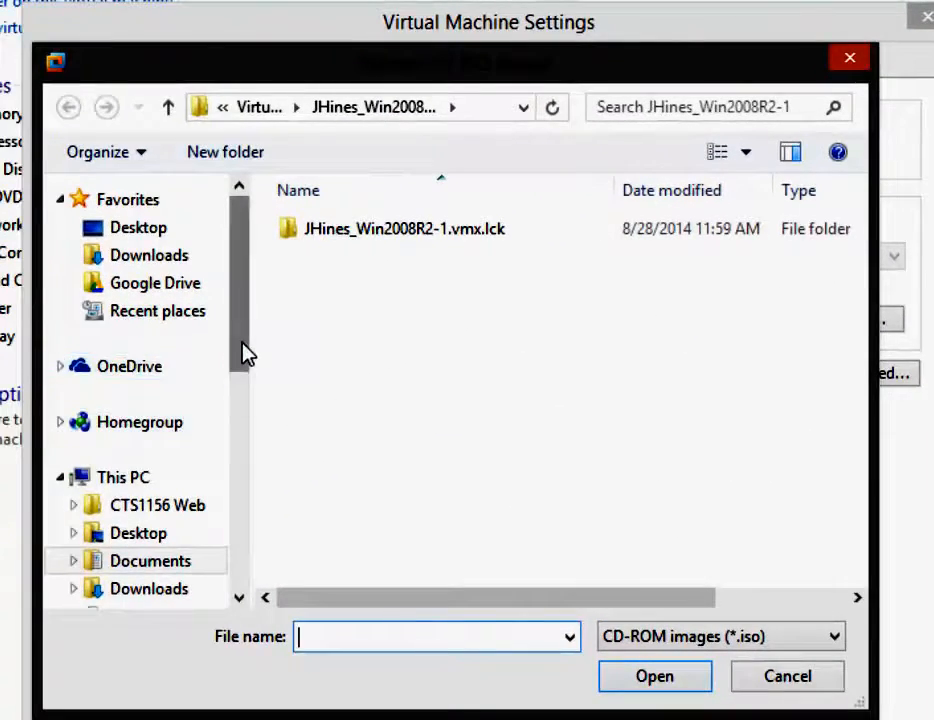
- Attach the en_windows_server_2008_r2_standard ISO (x64, with SP1) from the ISOs folder on drive I: and save the virtual machine settings
{"action": "left_click_drag", "start_coordinate": [246, 350], "coordinate": [258, 581]}
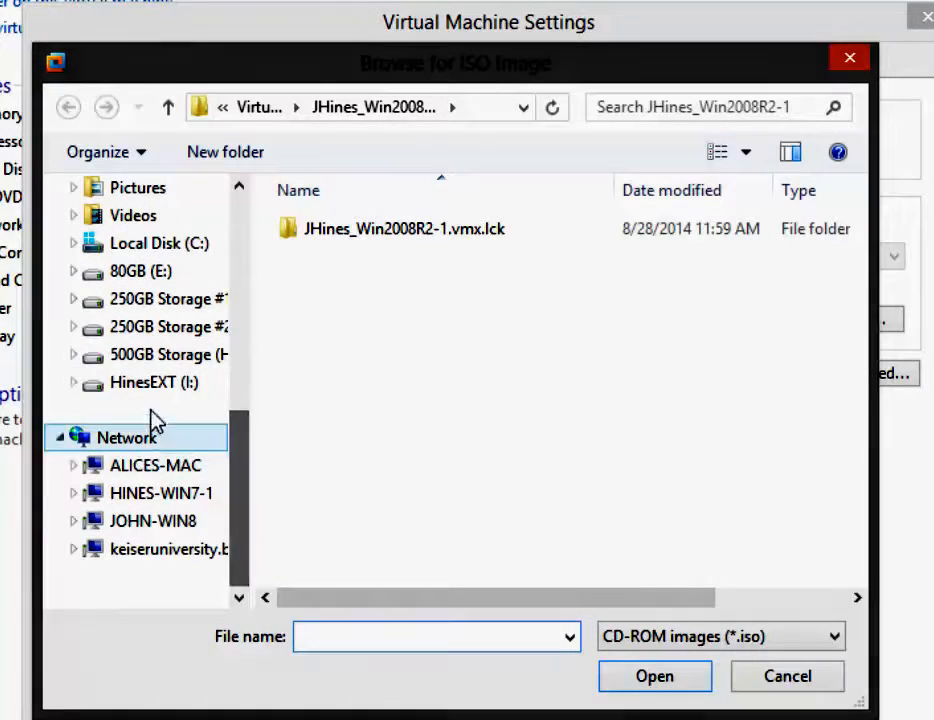
{"action": "left_click", "coordinate": [153, 384]}
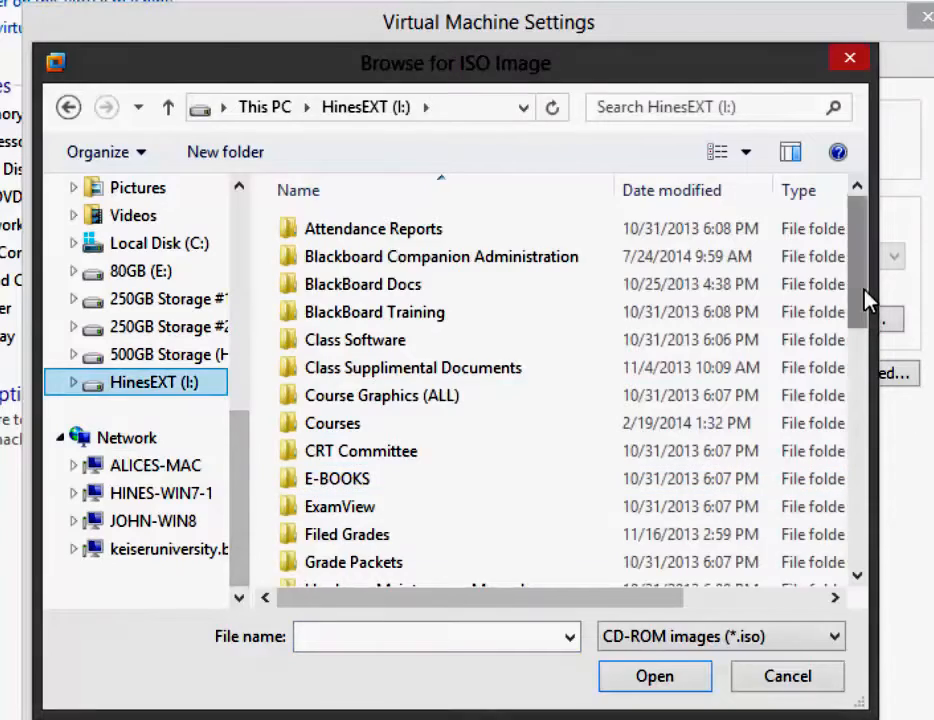
{"action": "left_click_drag", "start_coordinate": [864, 290], "coordinate": [862, 390]}
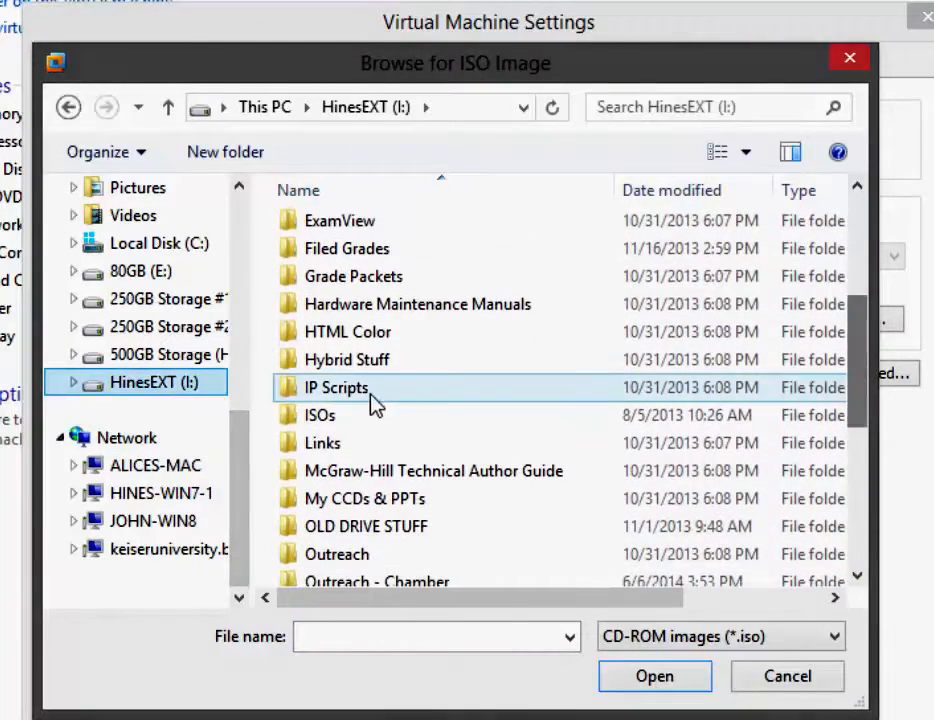
{"action": "double_click", "coordinate": [305, 420]}
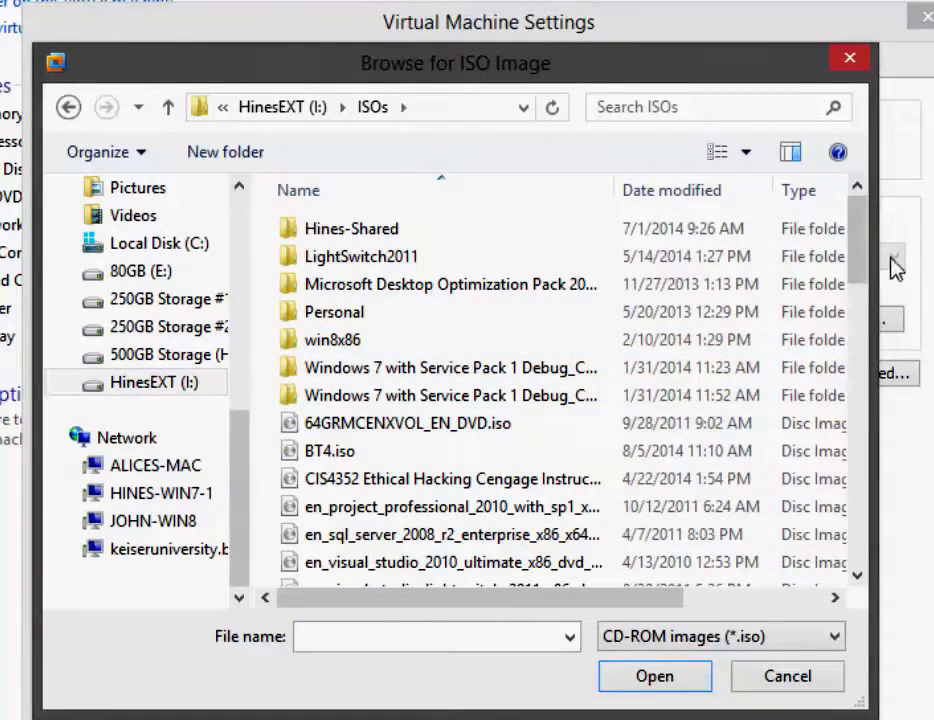
{"action": "left_click_drag", "start_coordinate": [865, 258], "coordinate": [865, 292]}
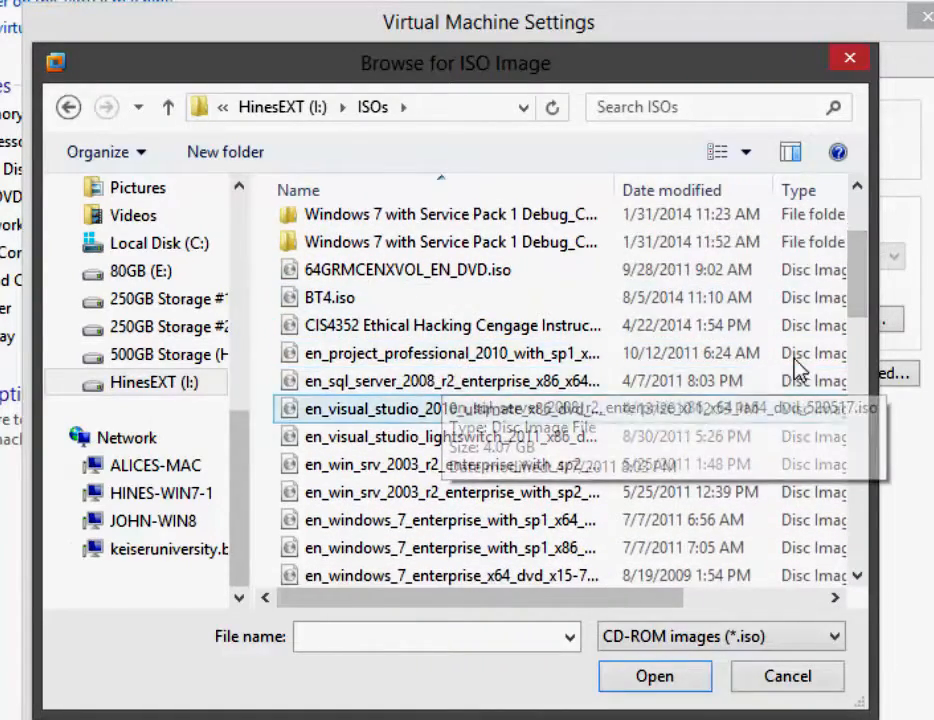
{"action": "left_click_drag", "start_coordinate": [864, 286], "coordinate": [861, 360]}
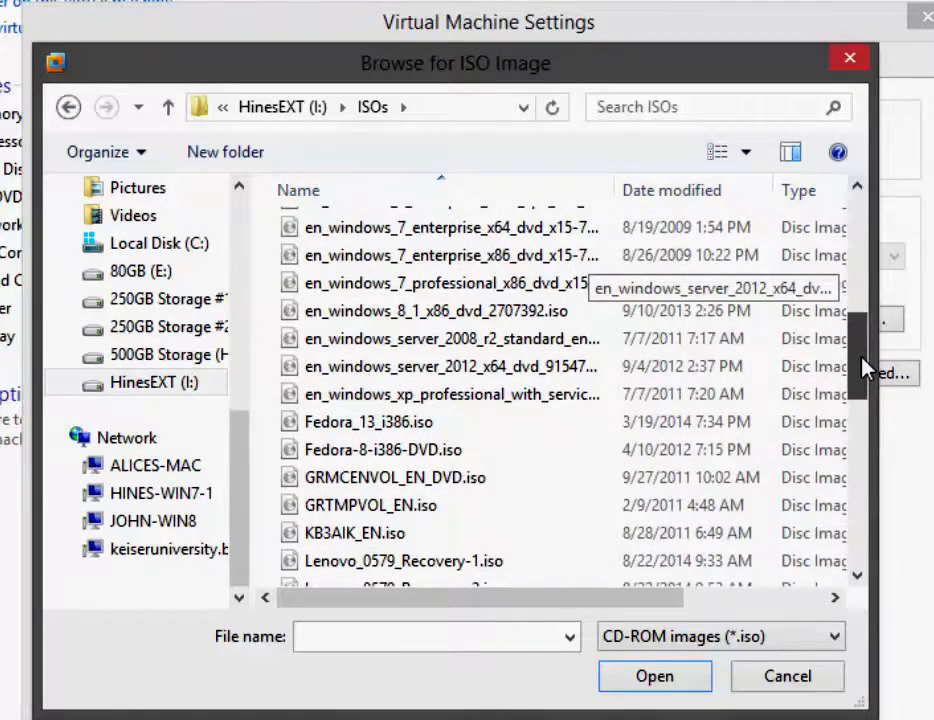
{"action": "left_click", "coordinate": [500, 347]}
{"action": "left_click", "coordinate": [645, 679]}
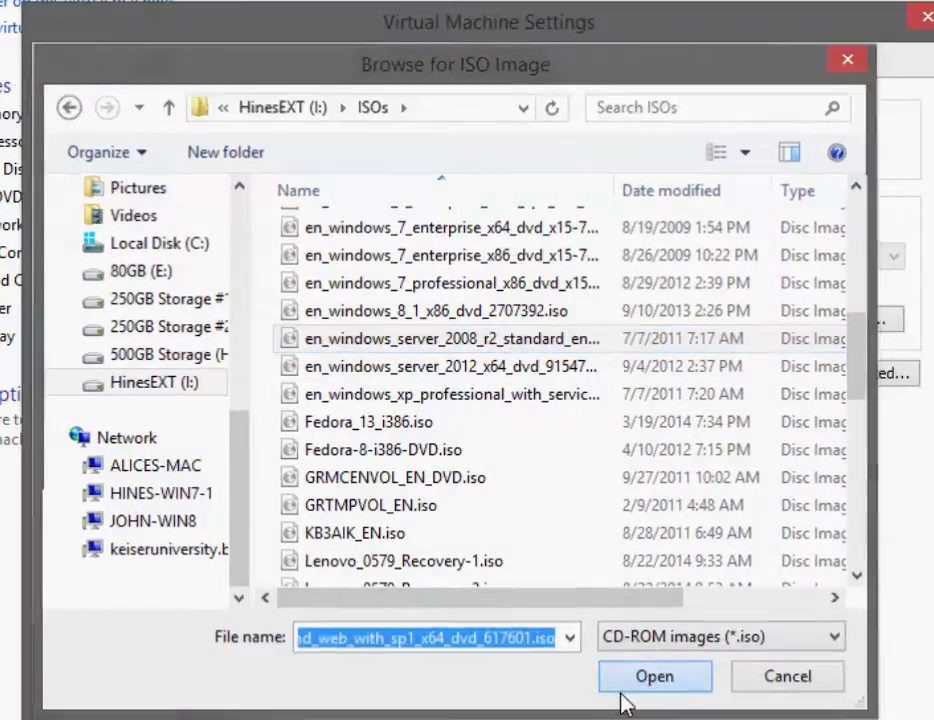
{"action": "left_click", "coordinate": [554, 636]}
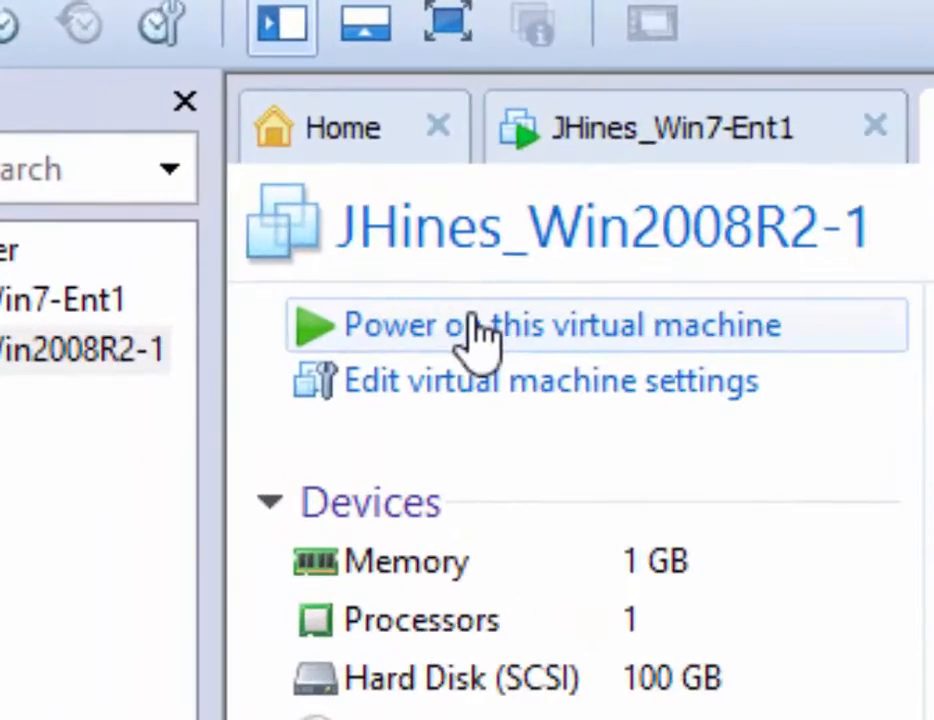
- Power on the Windows Server 2008 R2 virtual machine and dismiss the Removable Devices hint
{"action": "left_click", "coordinate": [478, 335]}
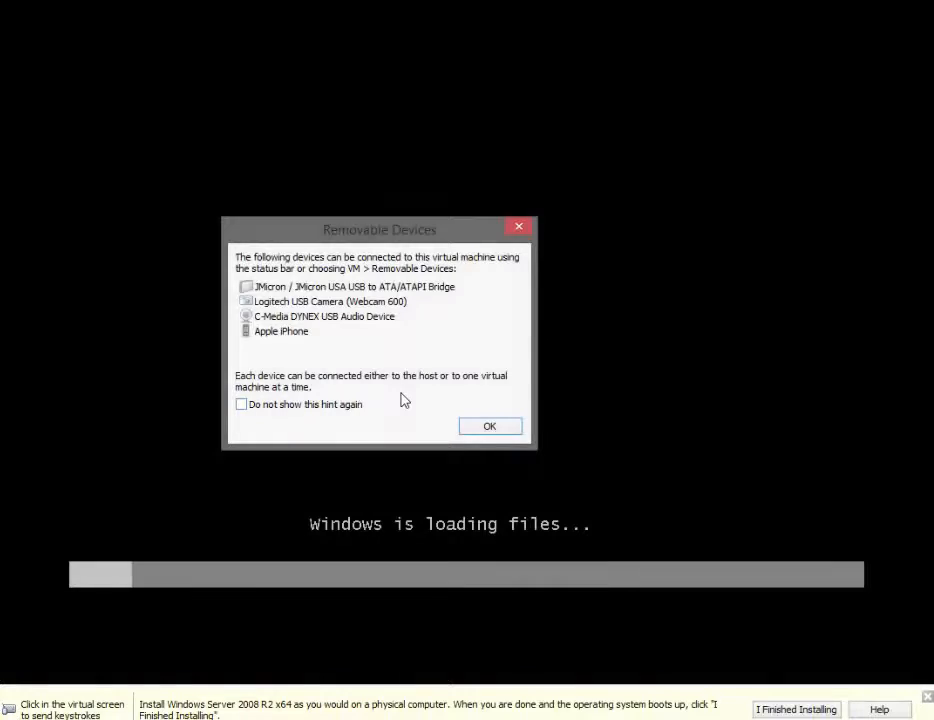
{"action": "left_click", "coordinate": [241, 404]}
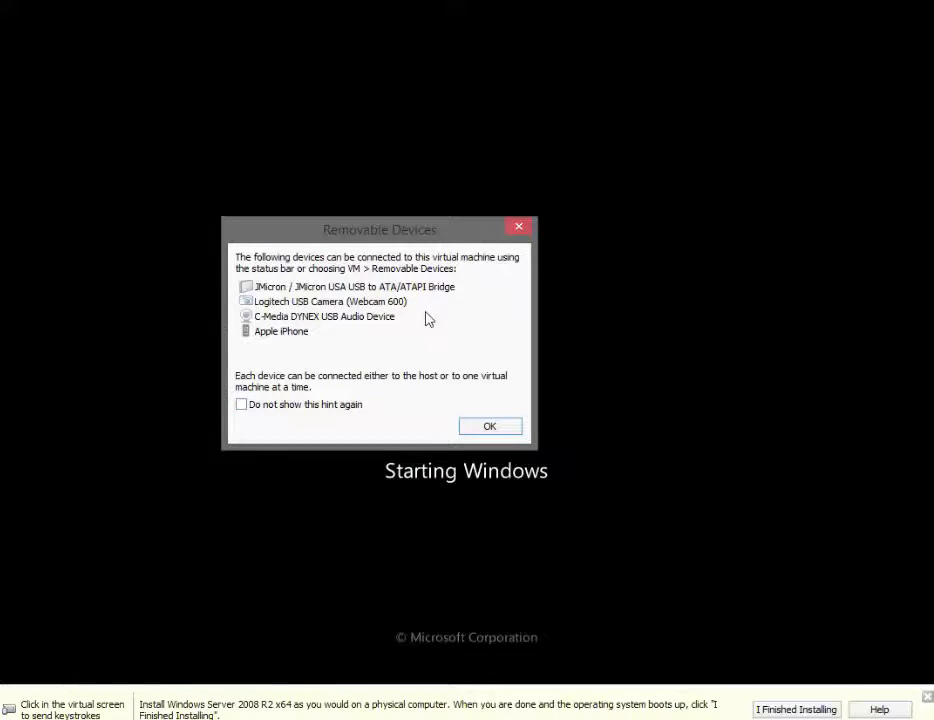
{"action": "left_click", "coordinate": [484, 427]}
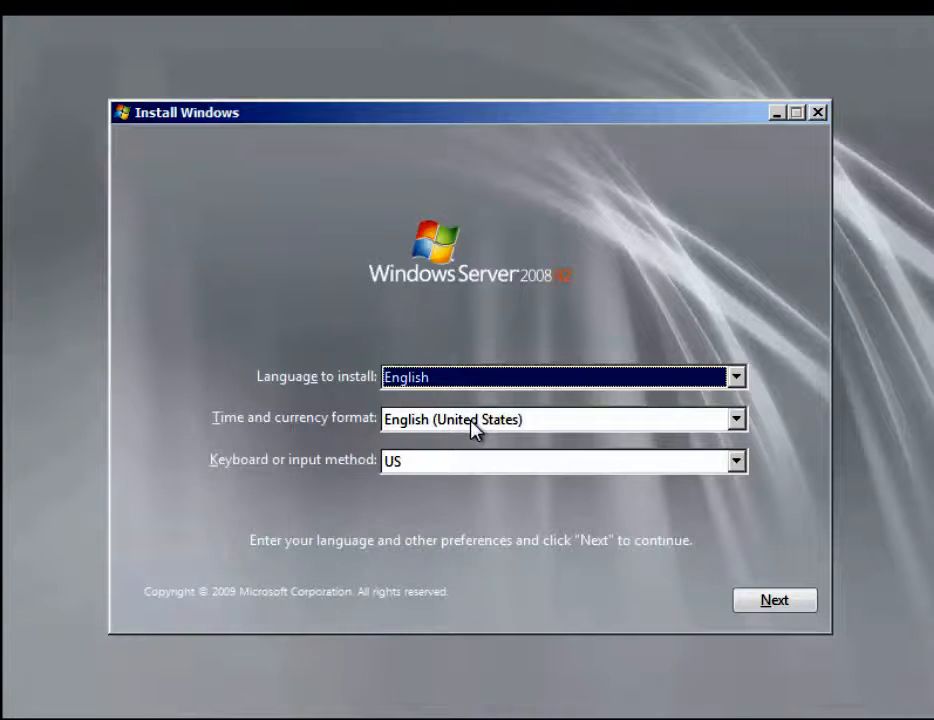
- Start the Windows installation with English (United States) settings and choose Windows Server 2008 R2 Enterprise (Full Installation)
{"action": "left_click", "coordinate": [779, 603]}
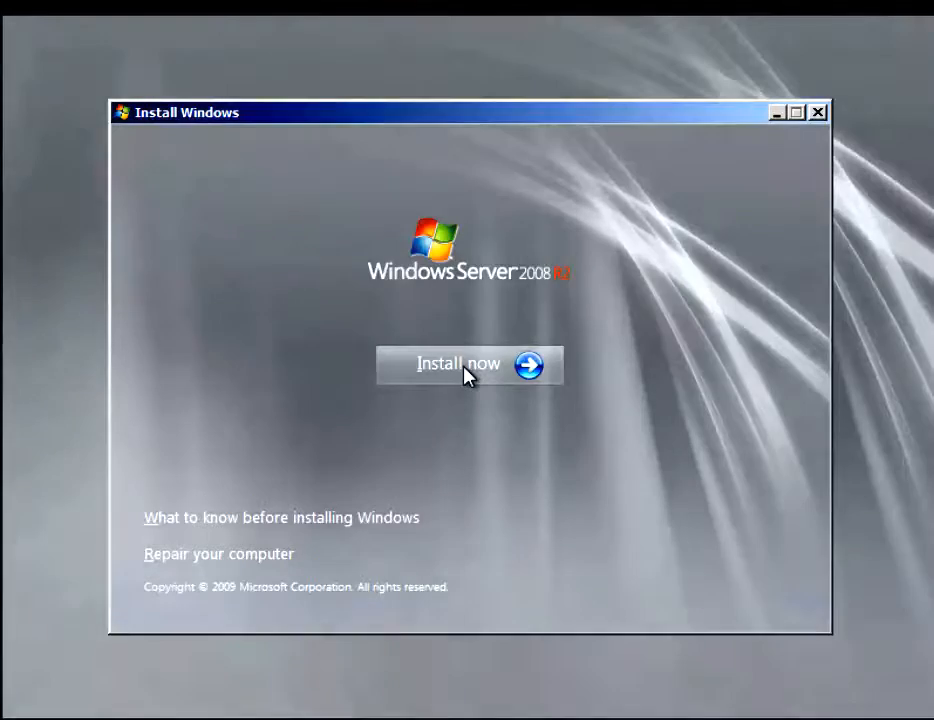
{"action": "left_click", "coordinate": [463, 366]}
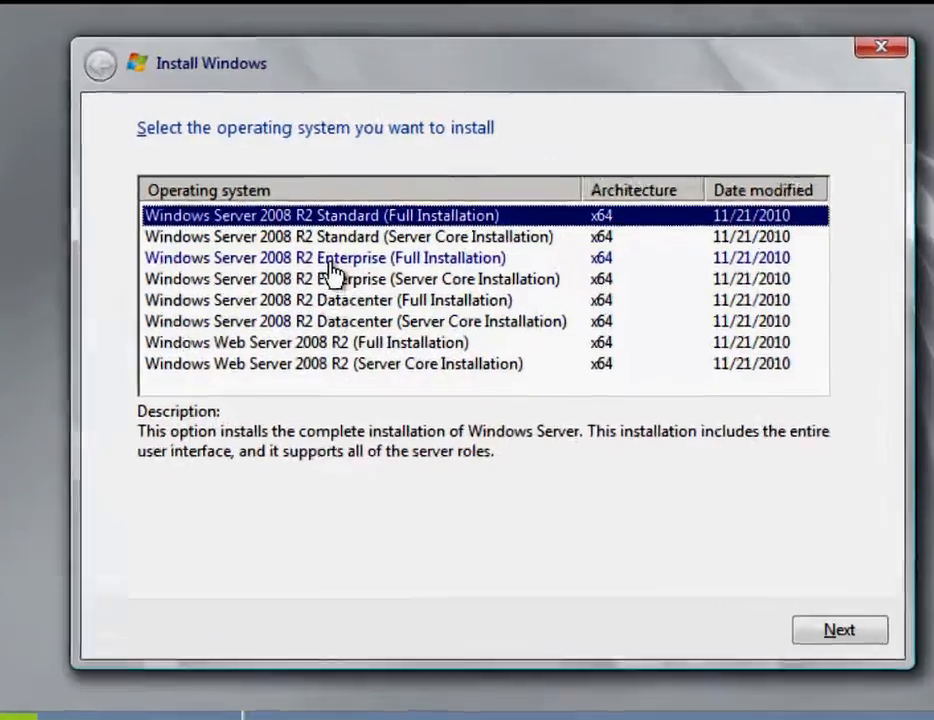
{"action": "left_click", "coordinate": [327, 243]}
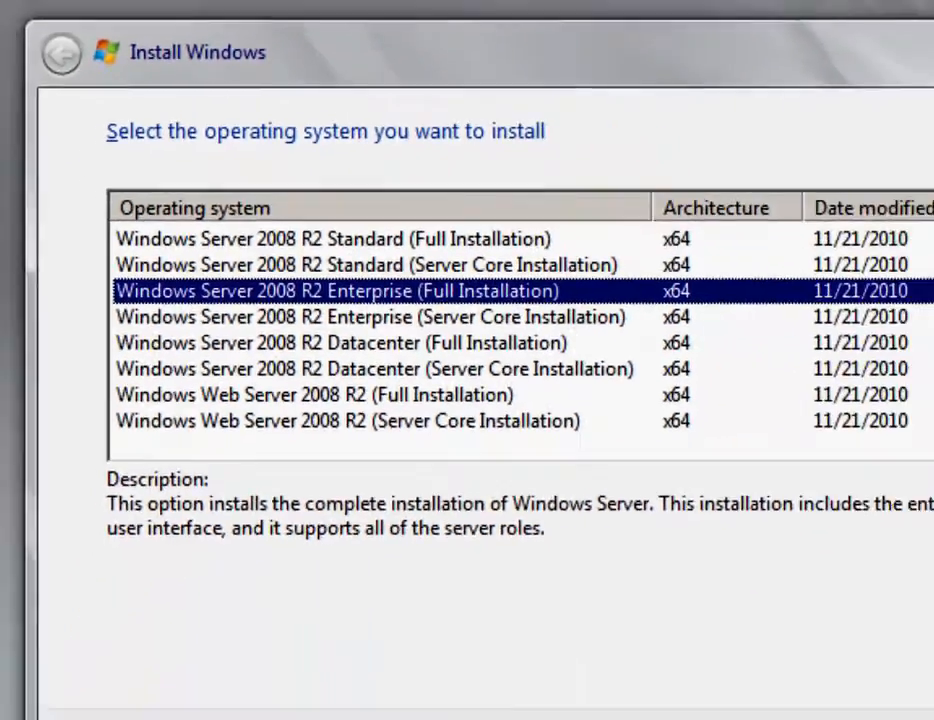
{"action": "left_click", "coordinate": [773, 566]}
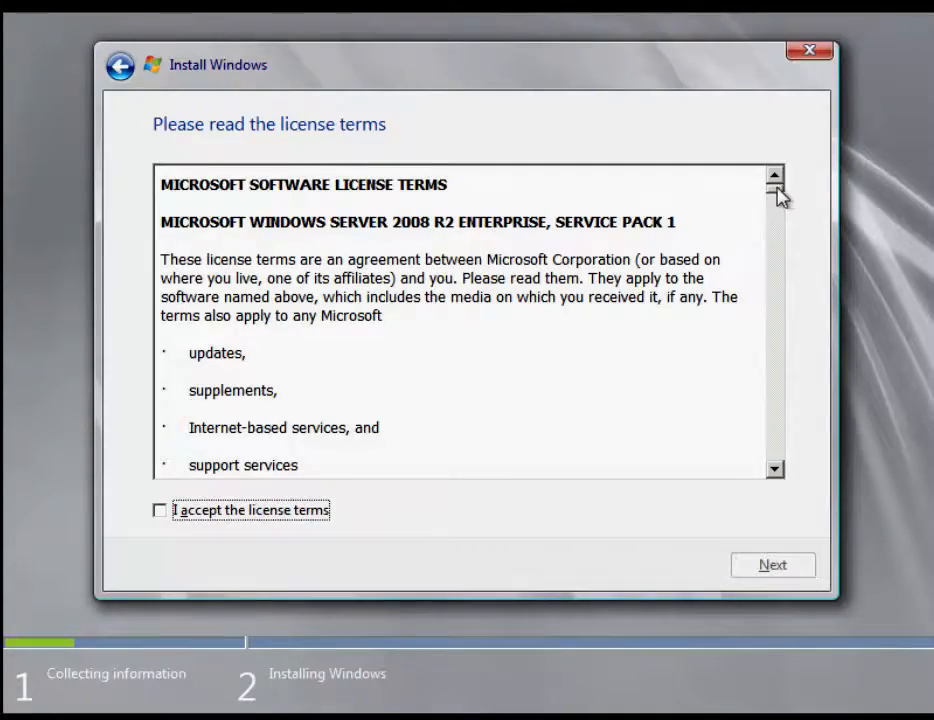
- Accept the license terms and start a Custom (advanced) installation on Disk 0 Unallocated Space
{"action": "mouse_move", "coordinate": [776, 198]}
{"action": "left_mouse_down"}
{"action": "mouse_move", "coordinate": [798, 304]}
{"action": "mouse_move", "coordinate": [773, 409]}
{"action": "mouse_move", "coordinate": [778, 486]}
{"action": "mouse_move", "coordinate": [776, 188]}
{"action": "left_mouse_up"}
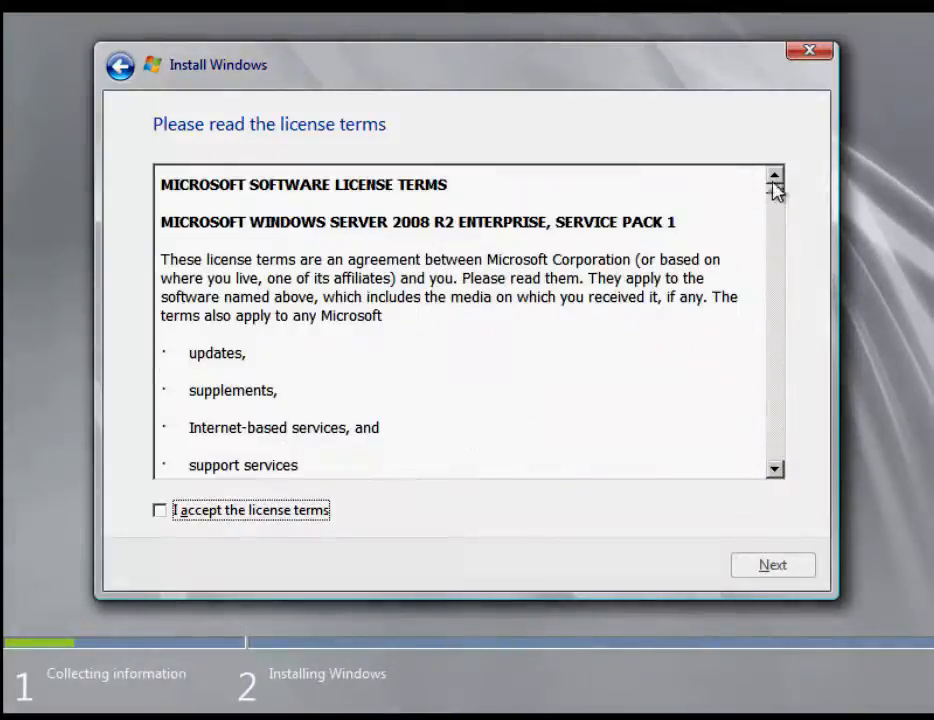
{"action": "left_click", "coordinate": [162, 512]}
{"action": "left_click", "coordinate": [783, 577]}
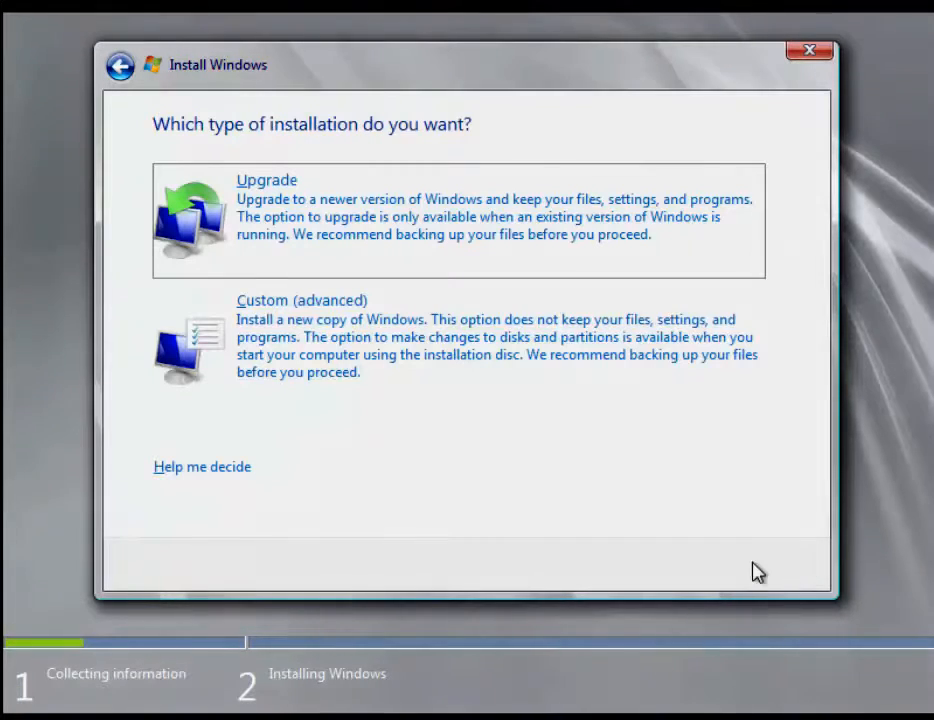
{"action": "left_click", "coordinate": [340, 383]}
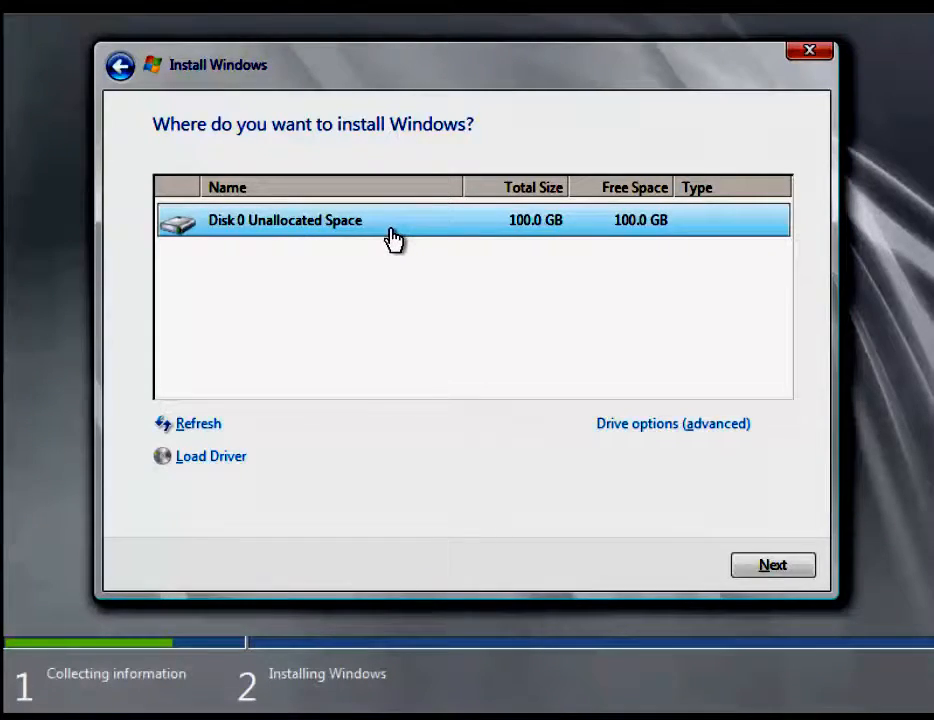
{"action": "left_click", "coordinate": [793, 568]}
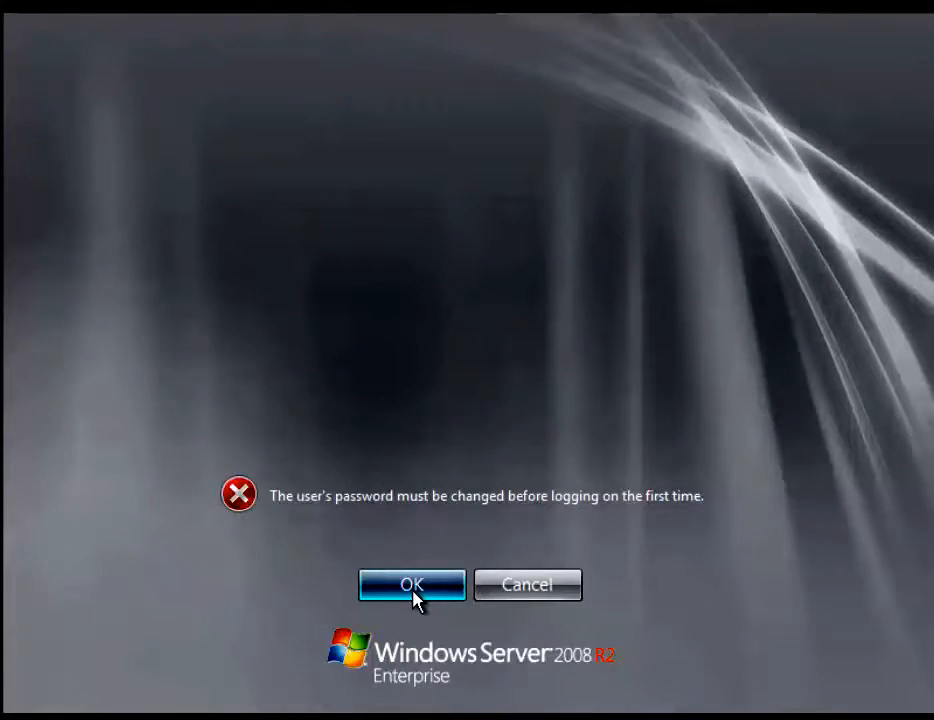
- Set and confirm the new Administrator account password and continue to the desktop
{"action": "left_click", "coordinate": [412, 587]}
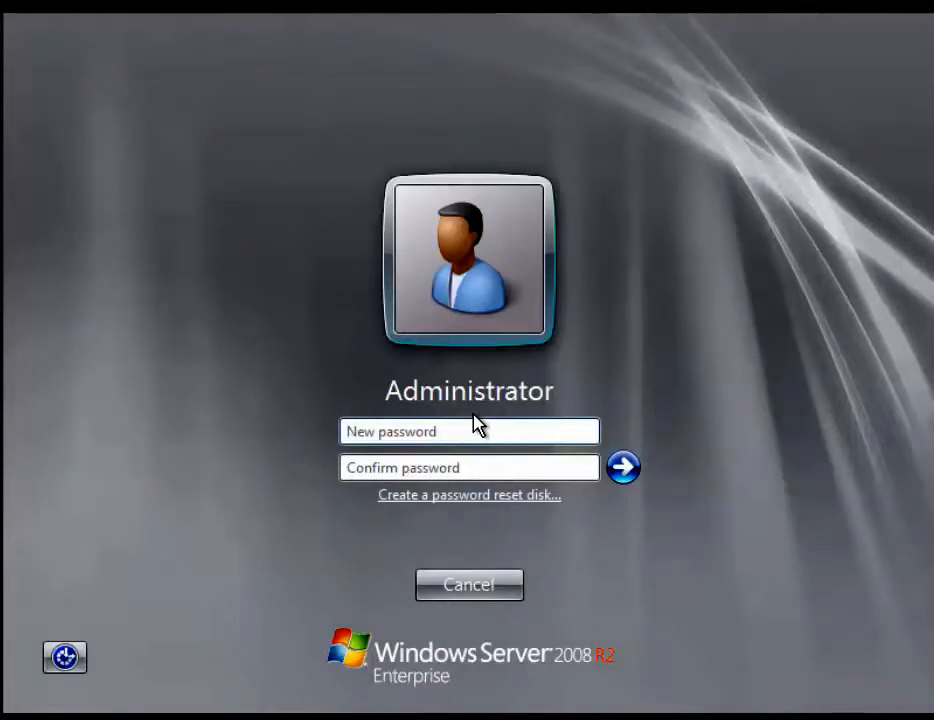
{"action": "type", "text": "•••"}
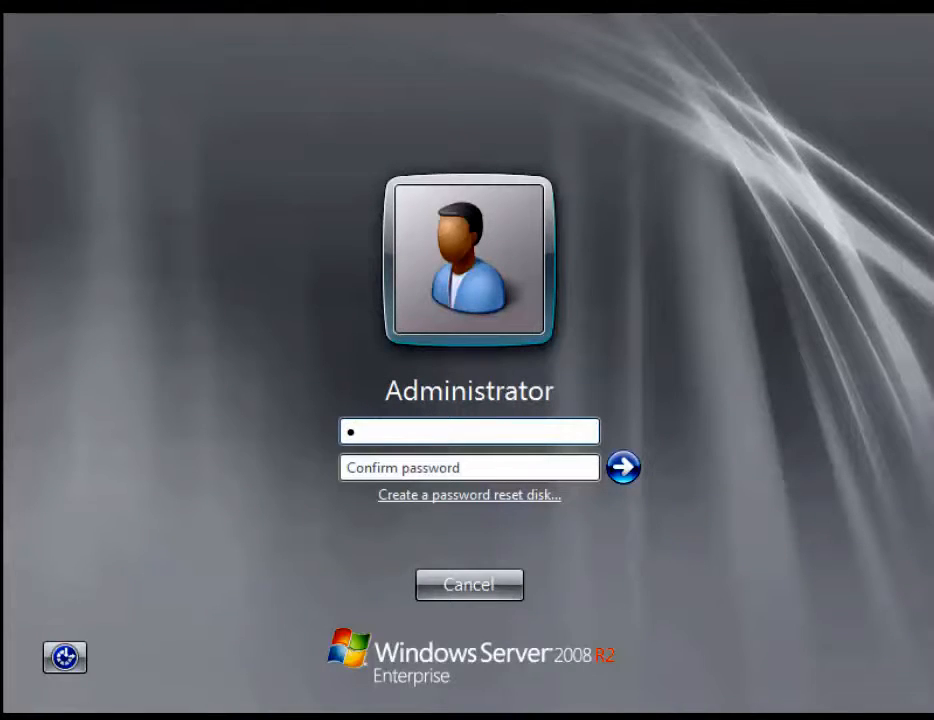
{"action": "type", "text": "•••••••"}
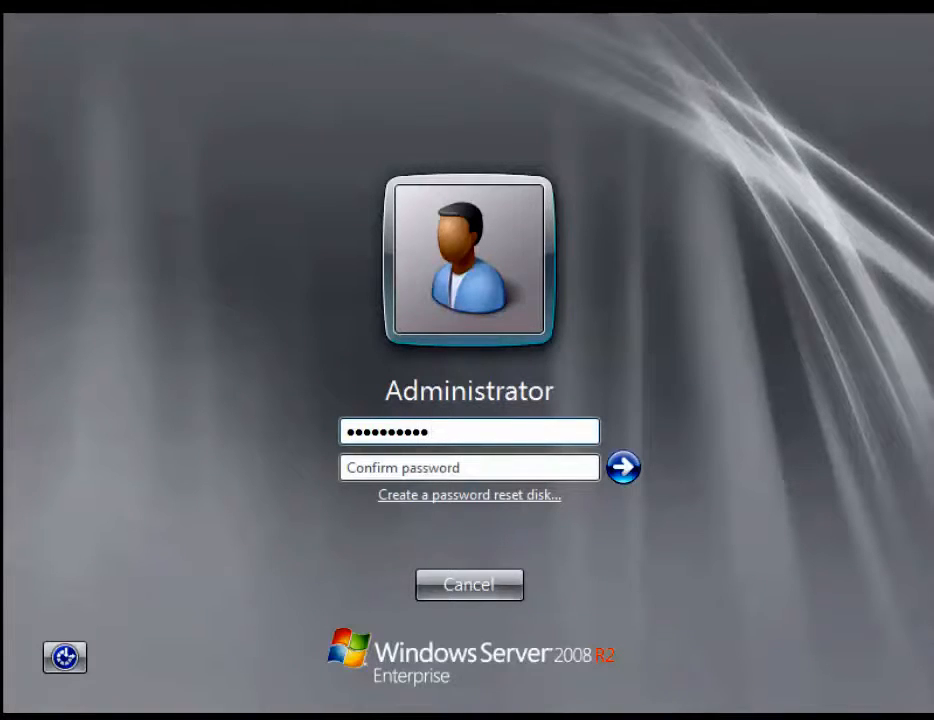
{"action": "key", "text": "Tab"}
{"action": "type", "text": "•••••"}
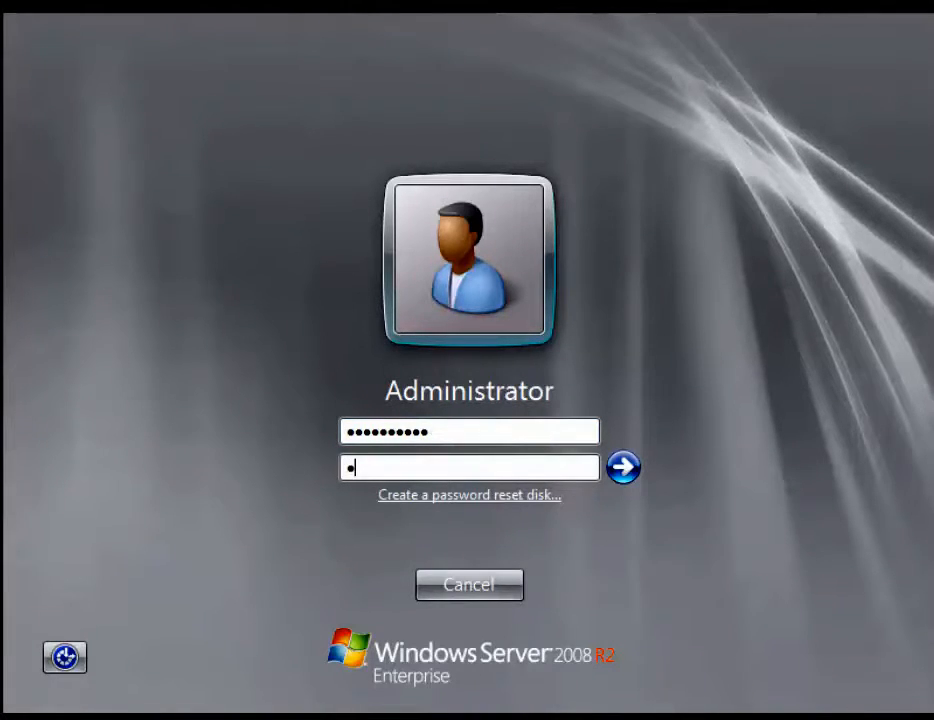
{"action": "type", "text": "•••••"}
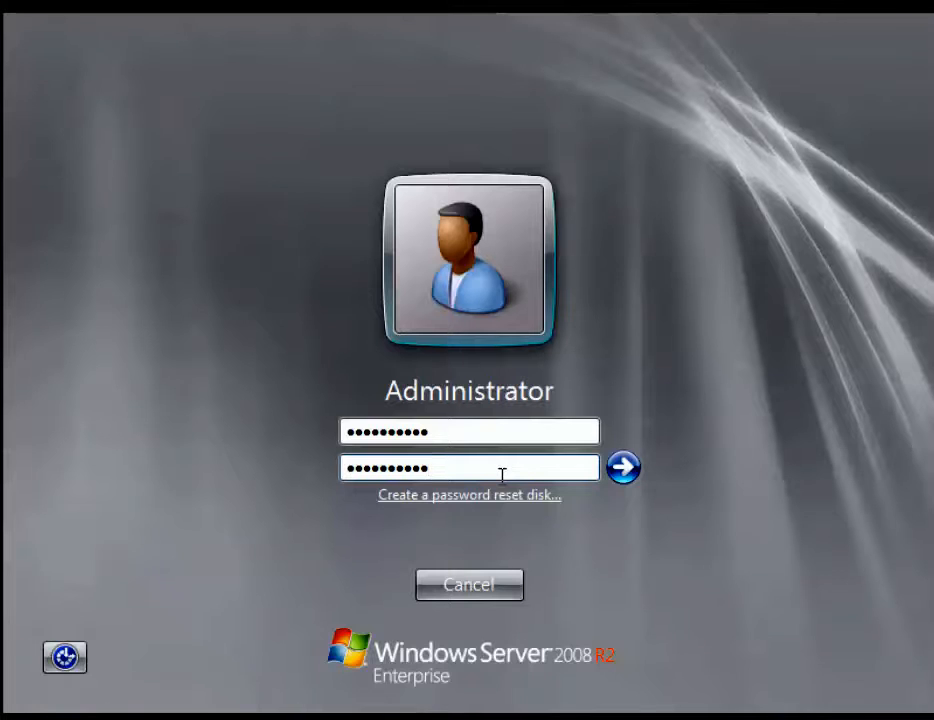
{"action": "left_click", "coordinate": [623, 468]}
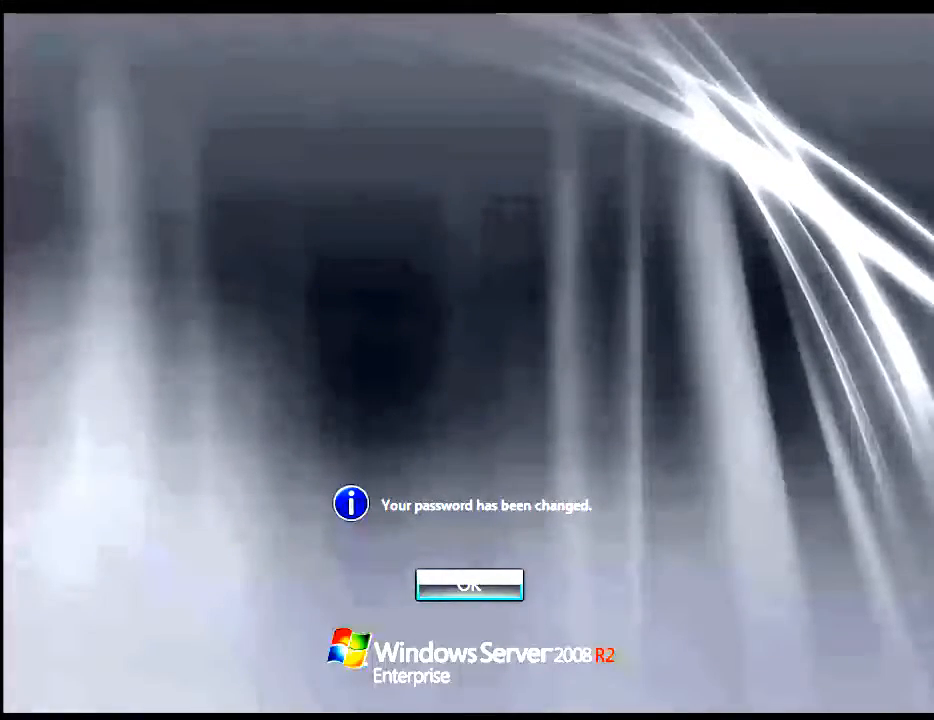
{"action": "left_click", "coordinate": [477, 590]}
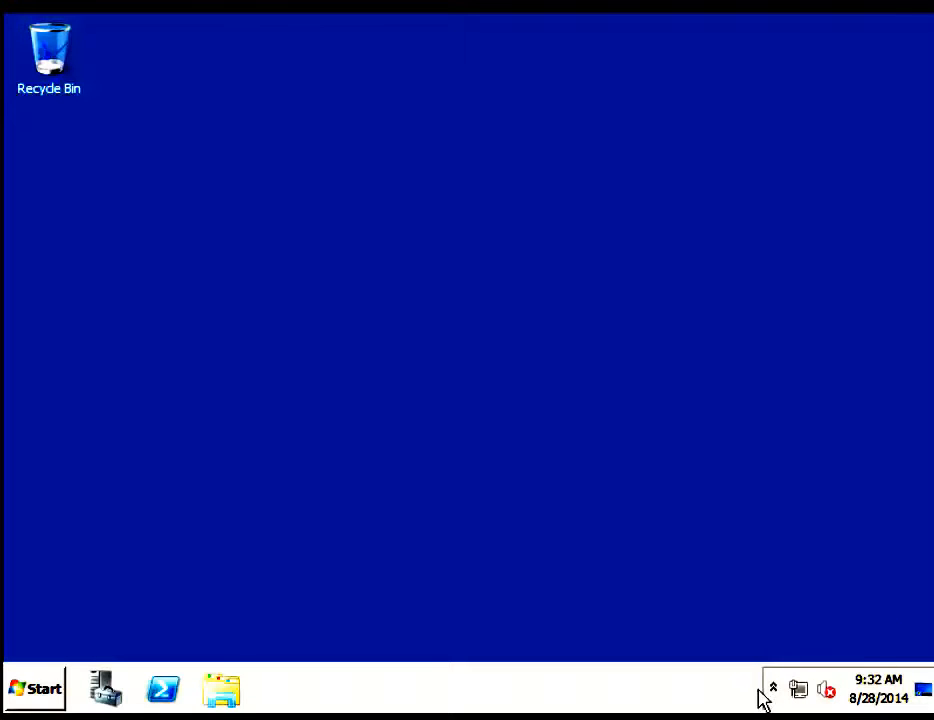
{"action": "left_click", "coordinate": [777, 693]}
{"action": "left_click", "coordinate": [778, 694]}
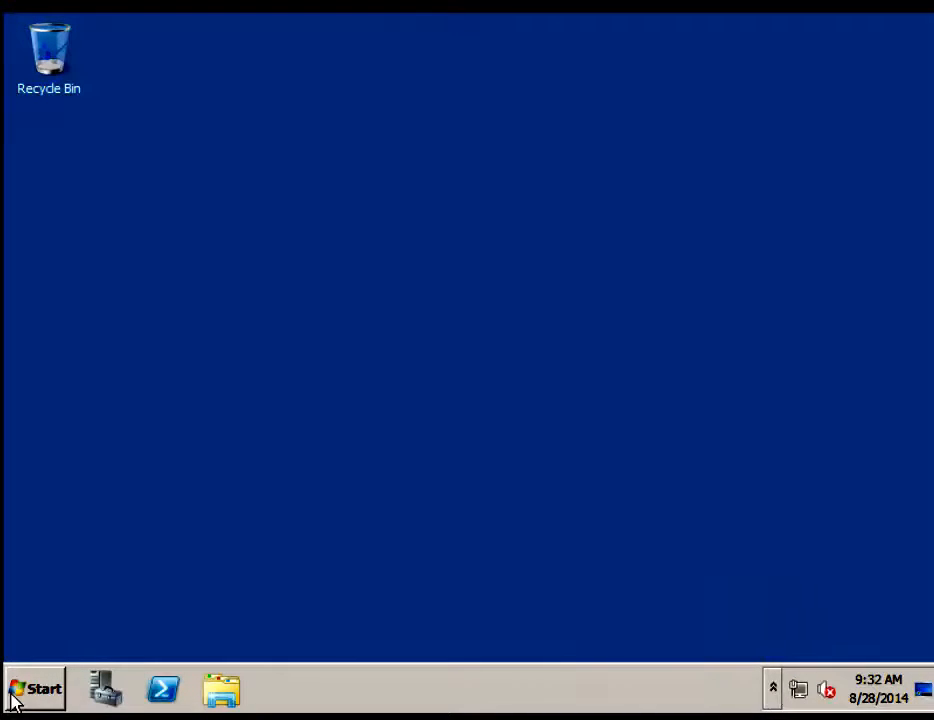
- Turn on automatic updates in Windows Update and install the new Windows Update software
{"action": "left_click", "coordinate": [22, 700]}
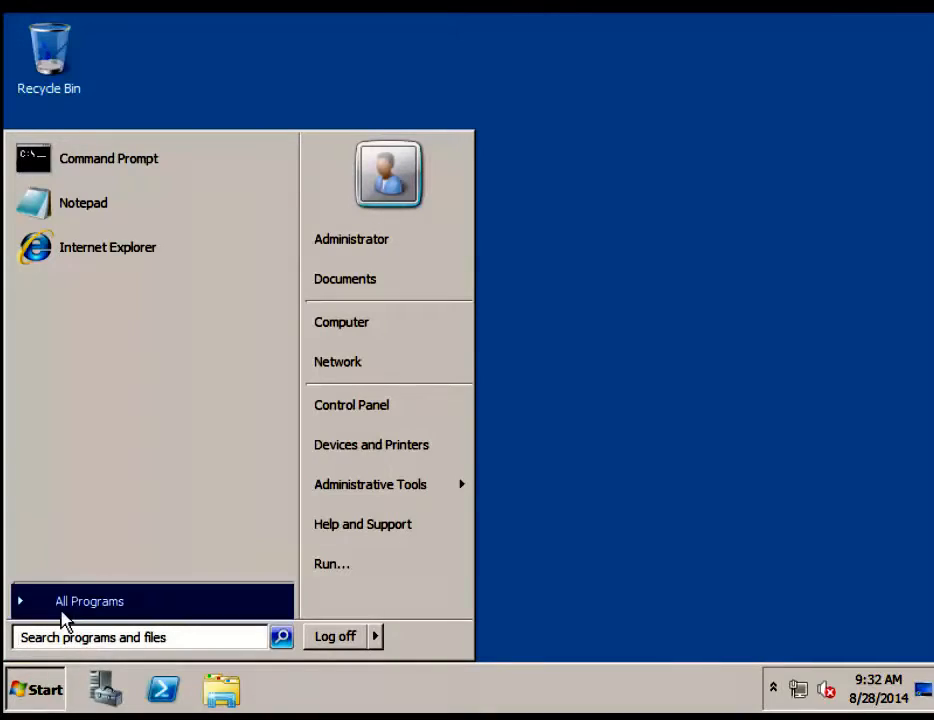
{"action": "left_click", "coordinate": [70, 605]}
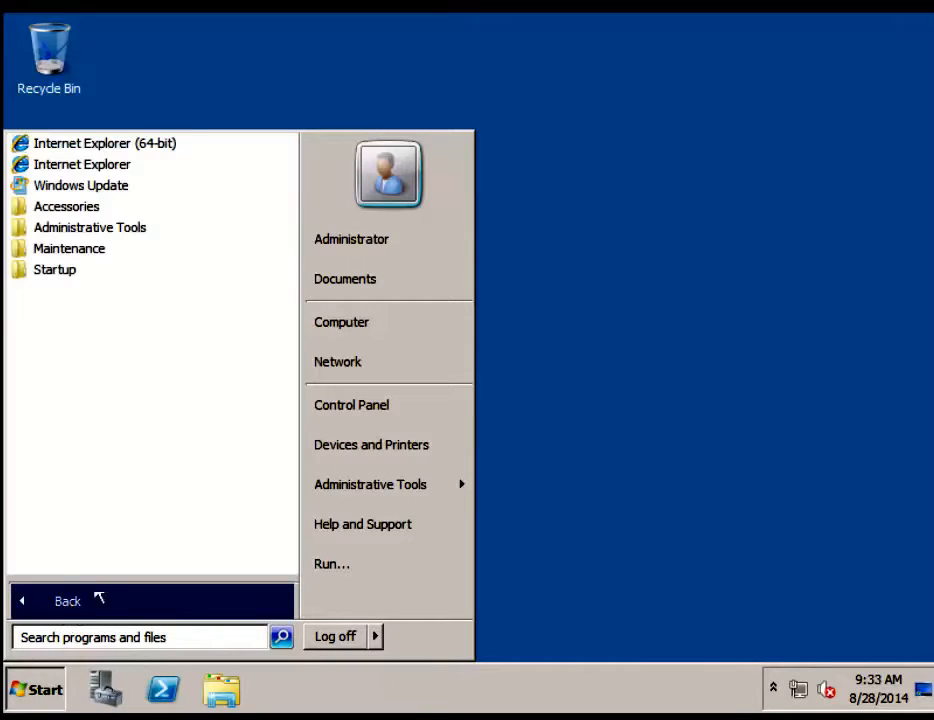
{"action": "left_click", "coordinate": [108, 194]}
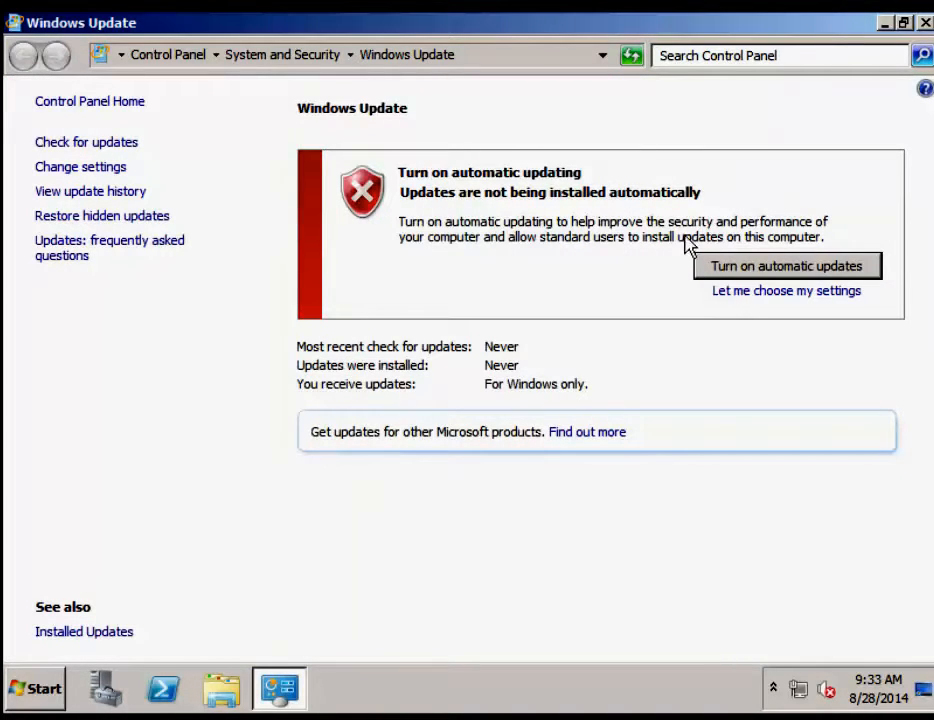
{"action": "left_click", "coordinate": [744, 270]}
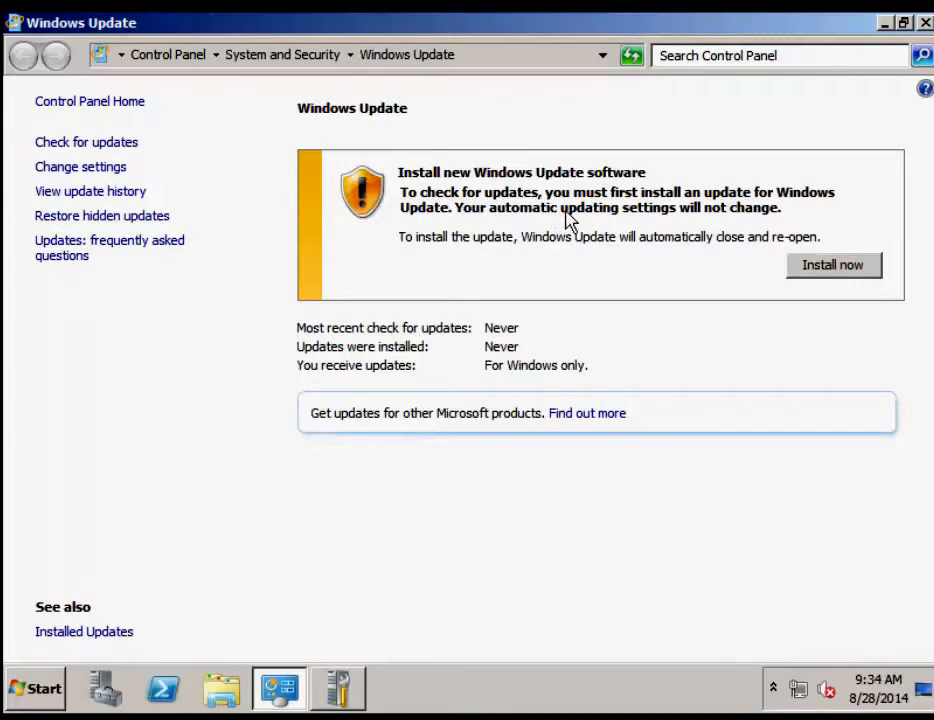
{"action": "left_click", "coordinate": [838, 270]}
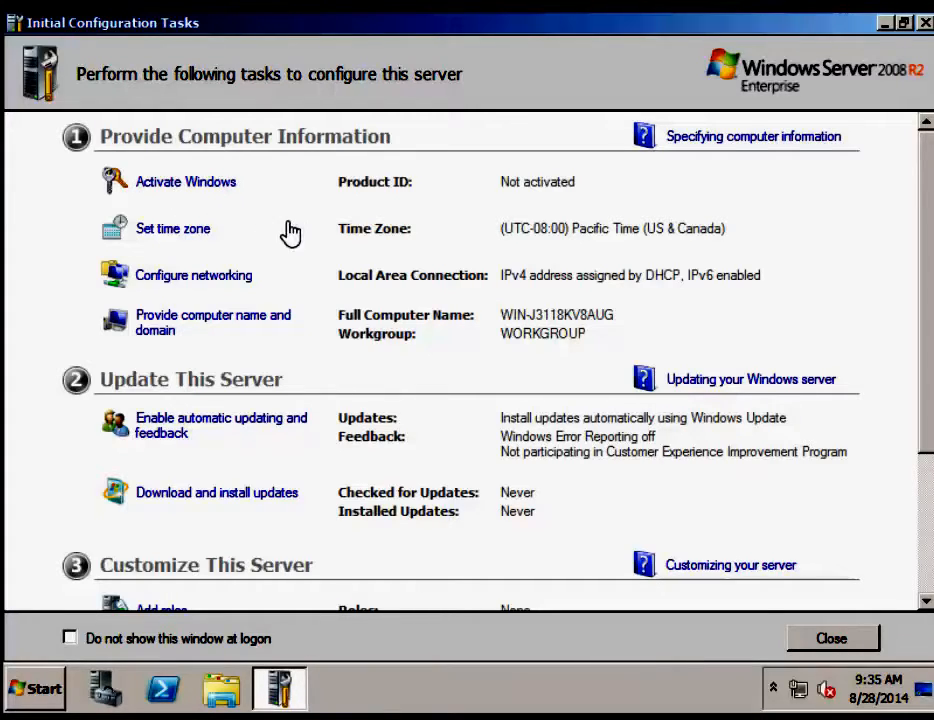
- Set the server's time zone to (UTC-05:00) Eastern Time (US & Canada) and return to Initial Configuration Tasks
{"action": "left_click", "coordinate": [173, 236]}
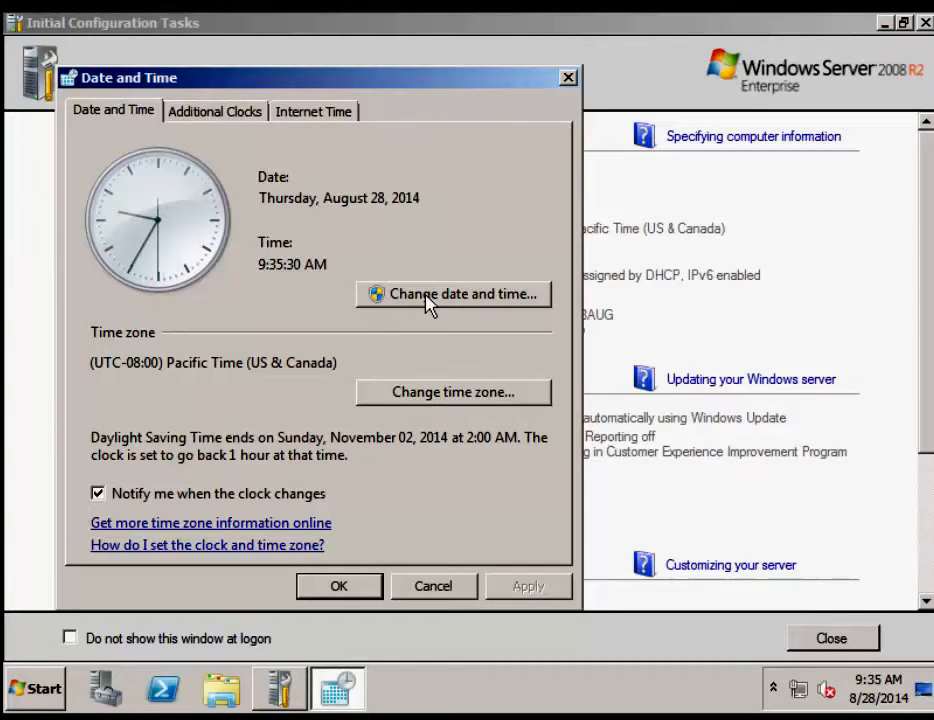
{"action": "left_click", "coordinate": [422, 396]}
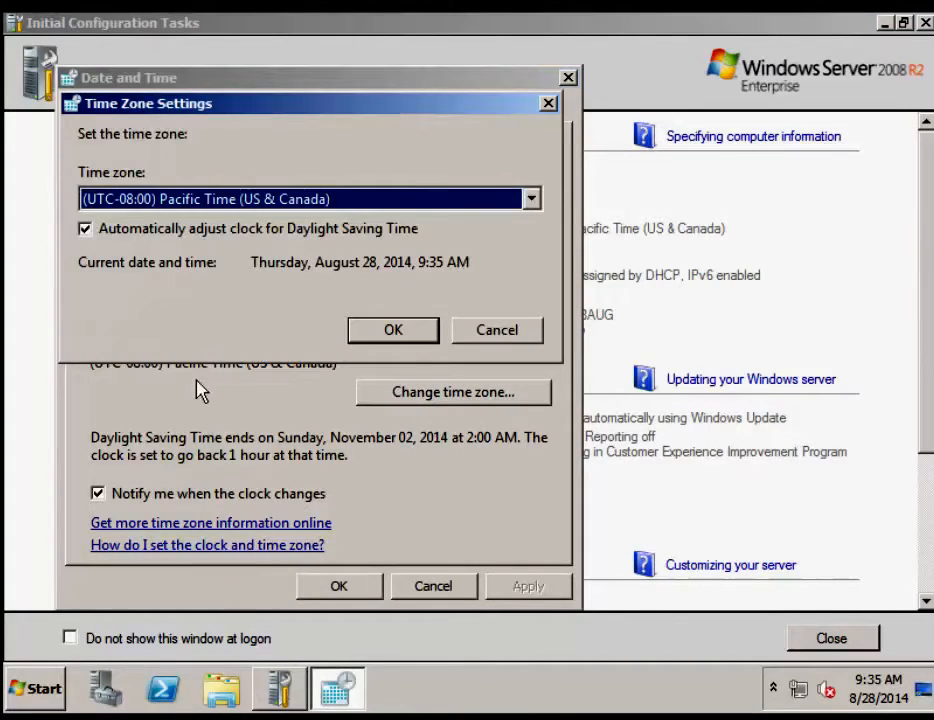
{"action": "left_click", "coordinate": [538, 206]}
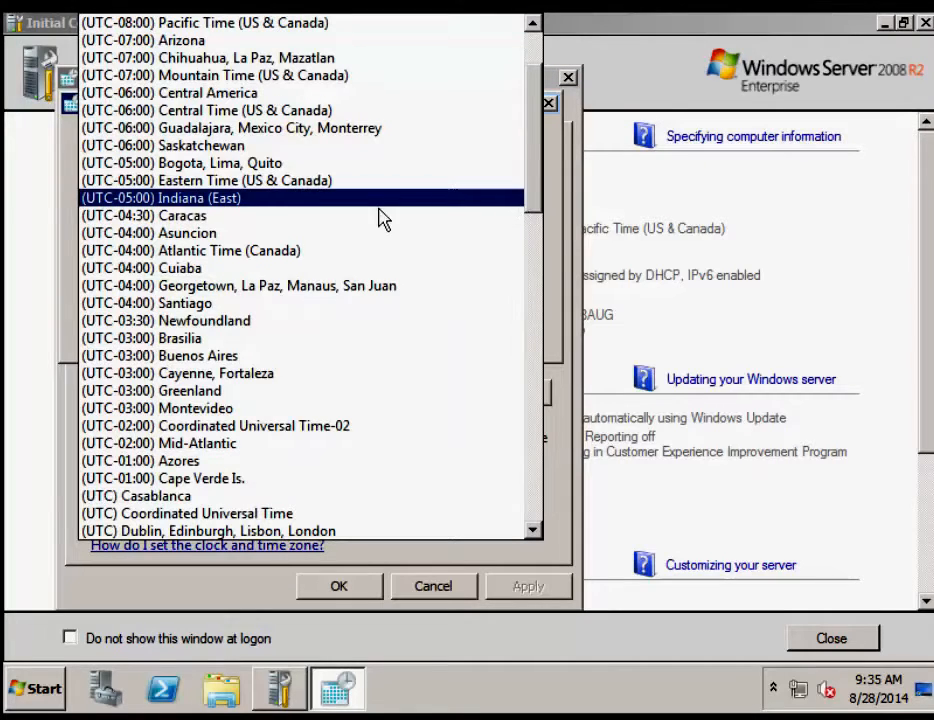
{"action": "left_click", "coordinate": [295, 181]}
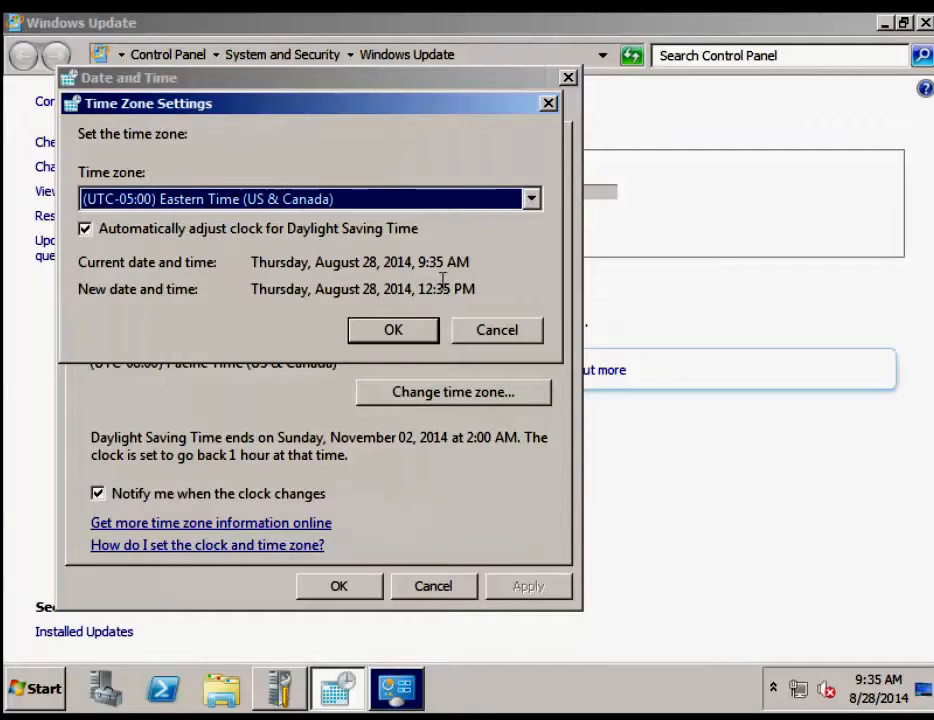
{"action": "left_click", "coordinate": [405, 340]}
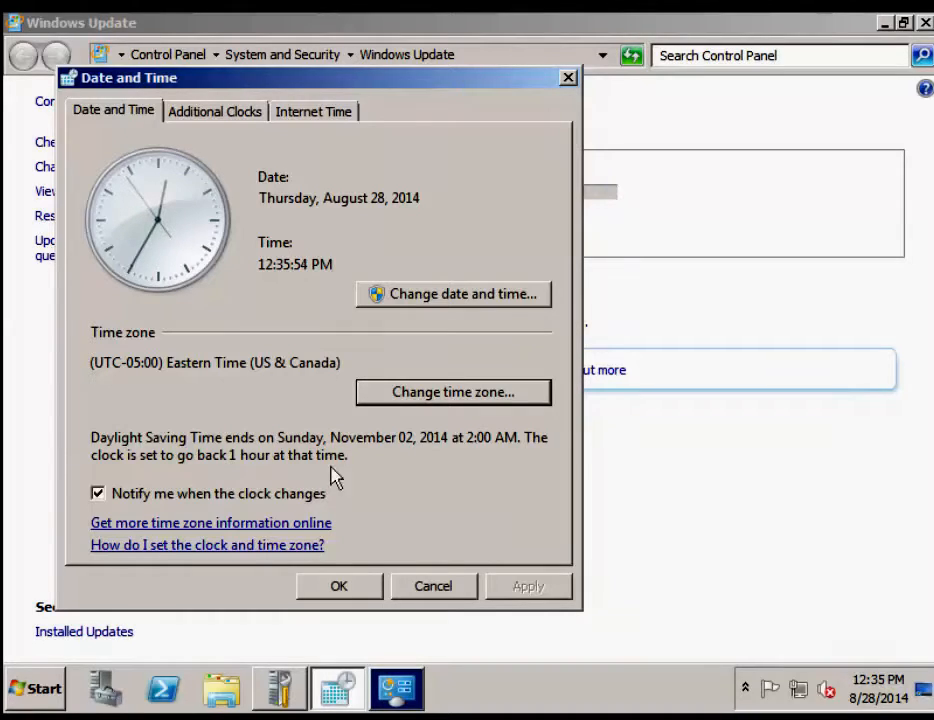
{"action": "left_click", "coordinate": [333, 587]}
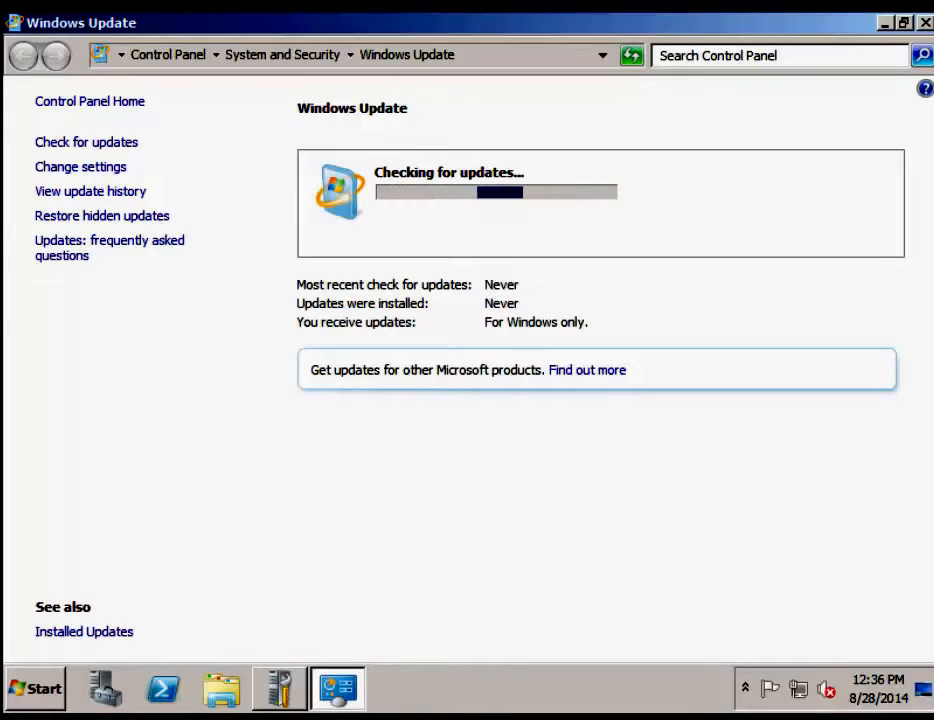
{"action": "left_click", "coordinate": [885, 23]}
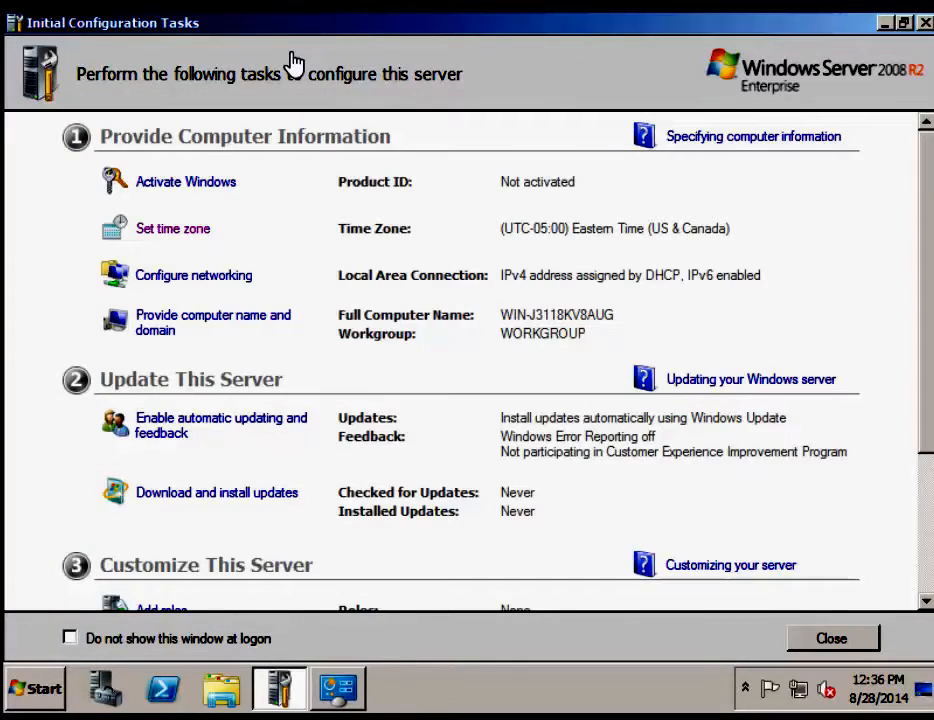